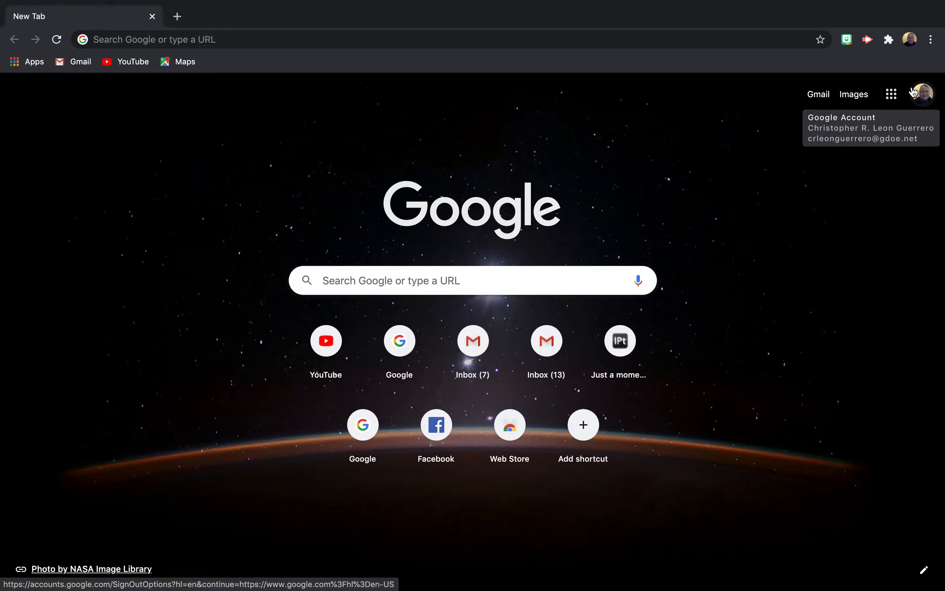
Check which Google account is signed in and open Google Classroom from the Google apps.
{"action": "left_click", "coordinate": [925, 100]}
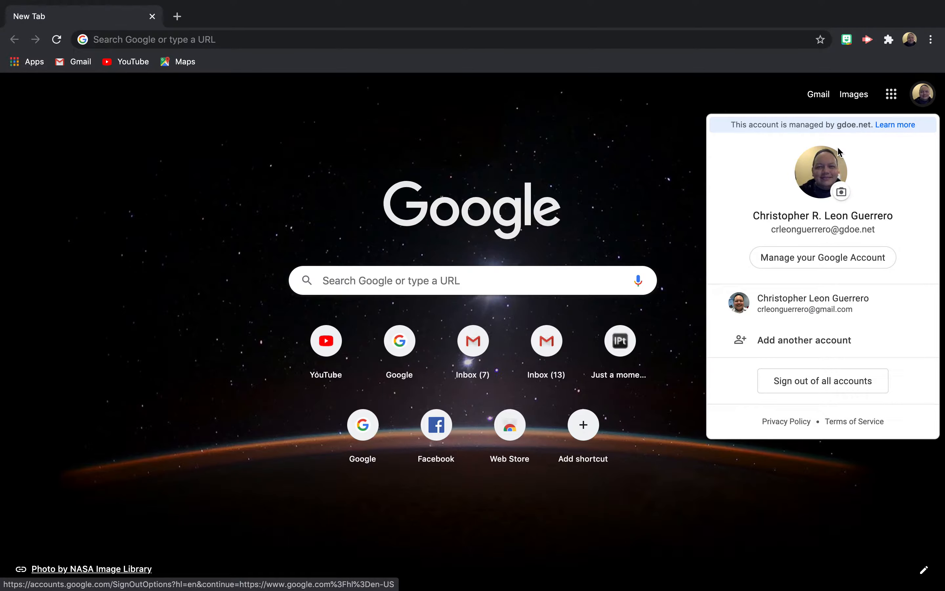
{"action": "left_click", "coordinate": [679, 176]}
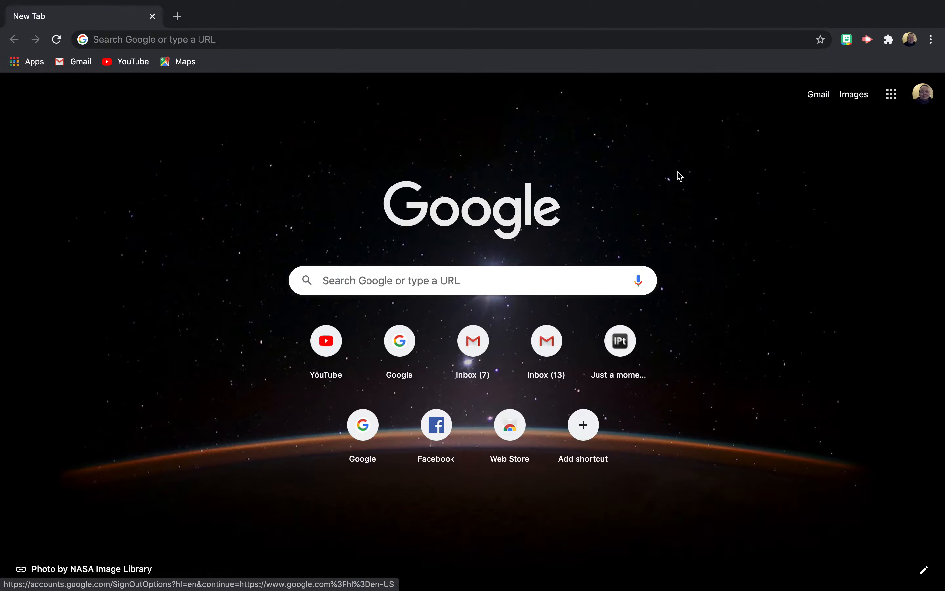
{"action": "left_click", "coordinate": [892, 96]}
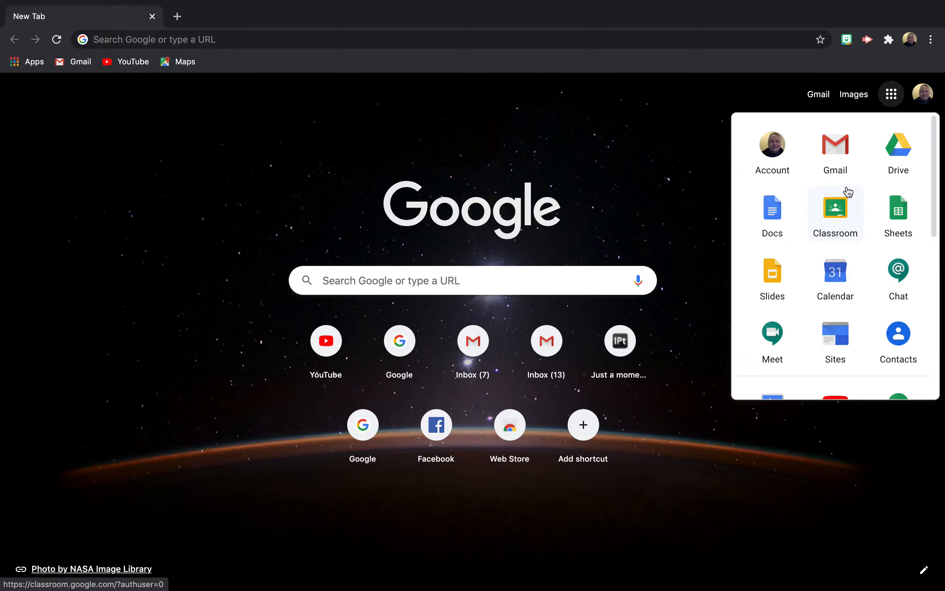
{"action": "scroll", "coordinate": [846, 236], "scroll_direction": "down", "scroll_amount": 5}
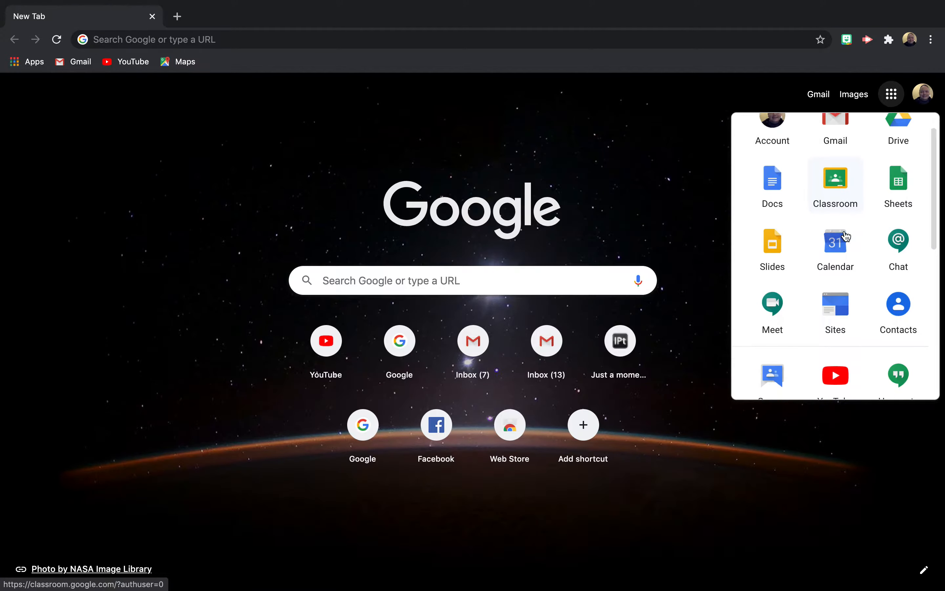
{"action": "scroll", "coordinate": [846, 236], "scroll_direction": "down", "scroll_amount": 3}
{"action": "scroll", "coordinate": [846, 236], "scroll_direction": "down", "scroll_amount": 5}
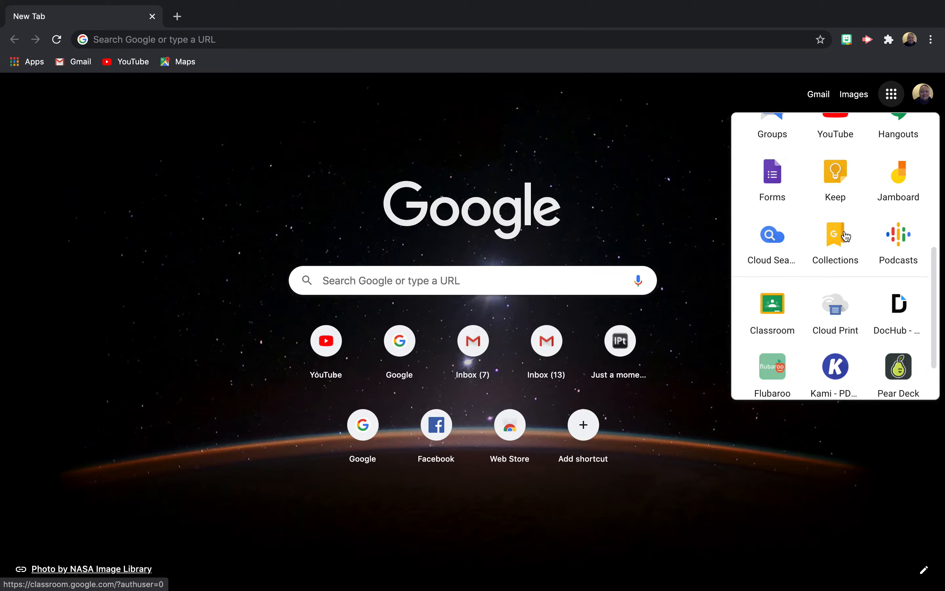
{"action": "scroll", "coordinate": [845, 236], "scroll_direction": "up", "scroll_amount": 1}
{"action": "scroll", "coordinate": [845, 236], "scroll_direction": "up", "scroll_amount": 5}
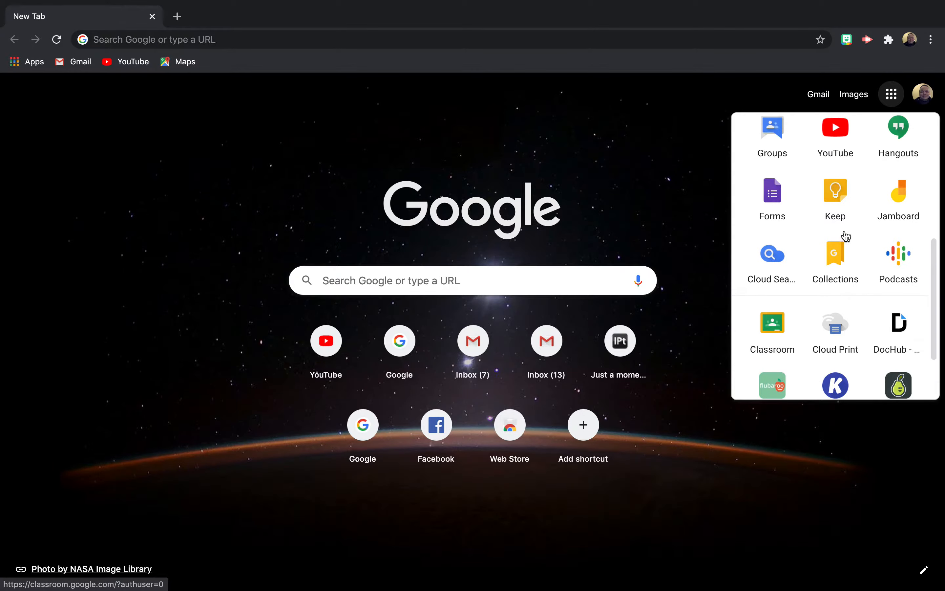
{"action": "scroll", "coordinate": [846, 237], "scroll_direction": "up", "scroll_amount": 2}
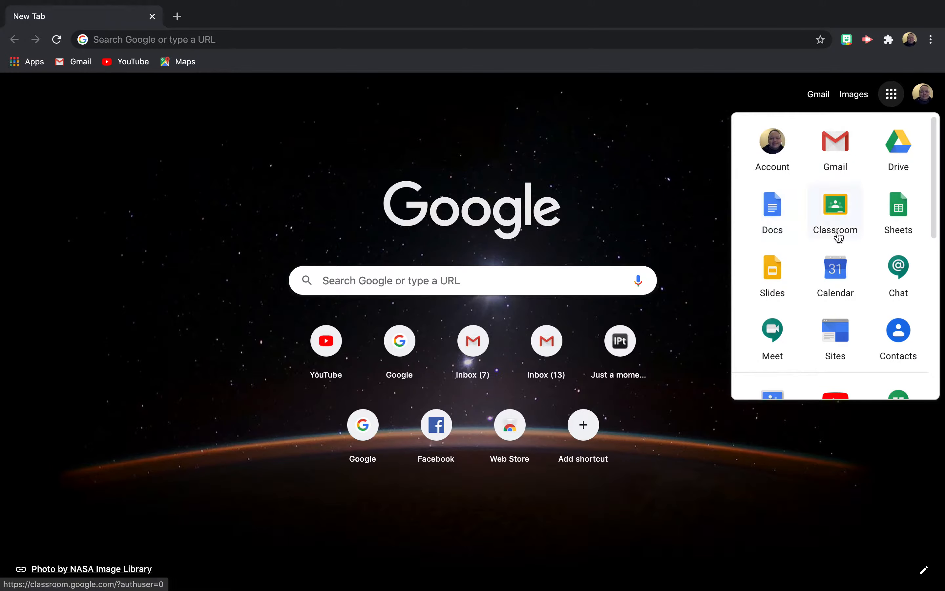
{"action": "left_click", "coordinate": [839, 214]}
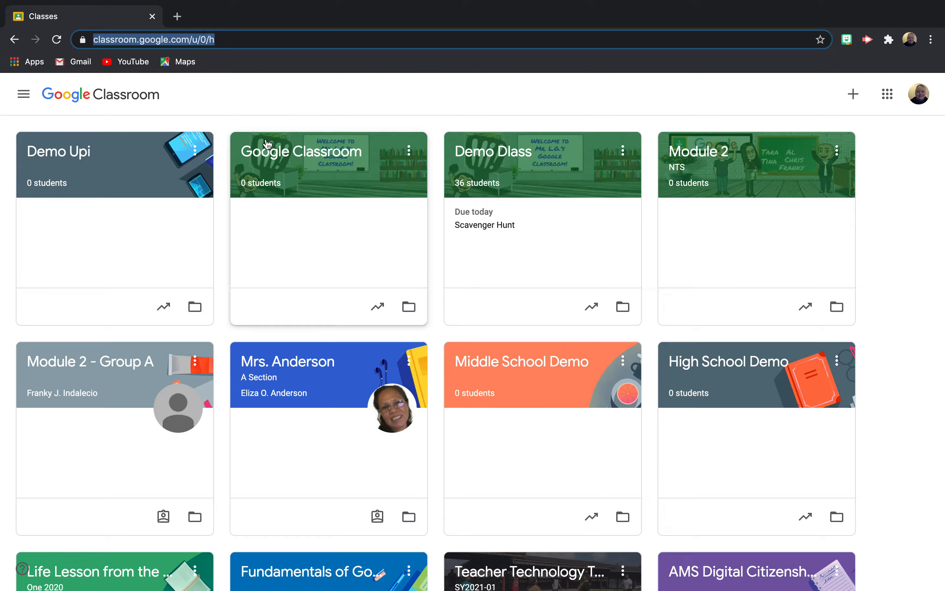
Create a new class named Google Classroom Tutorial, leaving section, subject and room empty.
{"action": "scroll", "coordinate": [318, 287], "scroll_direction": "down", "scroll_amount": 5}
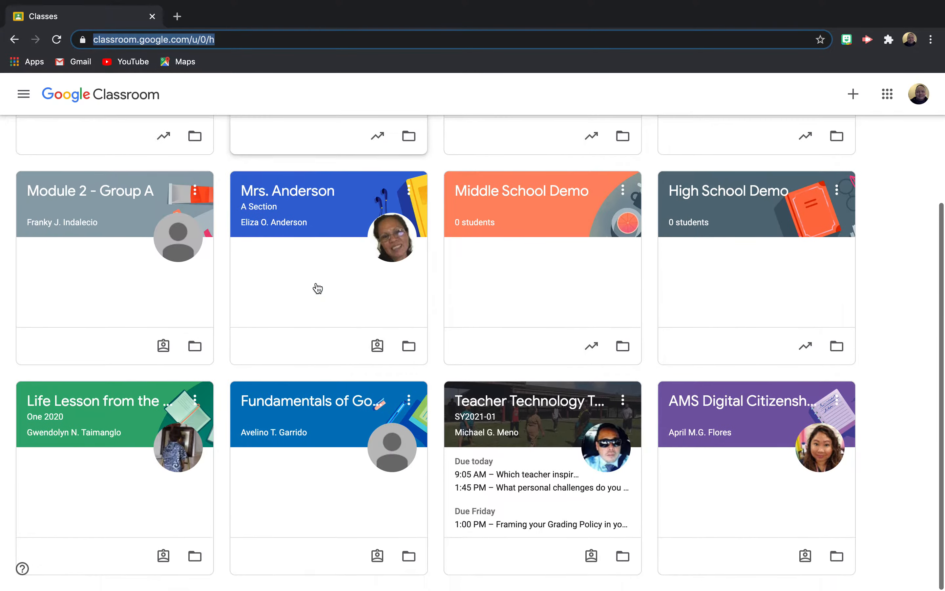
{"action": "scroll", "coordinate": [317, 288], "scroll_direction": "up", "scroll_amount": 5}
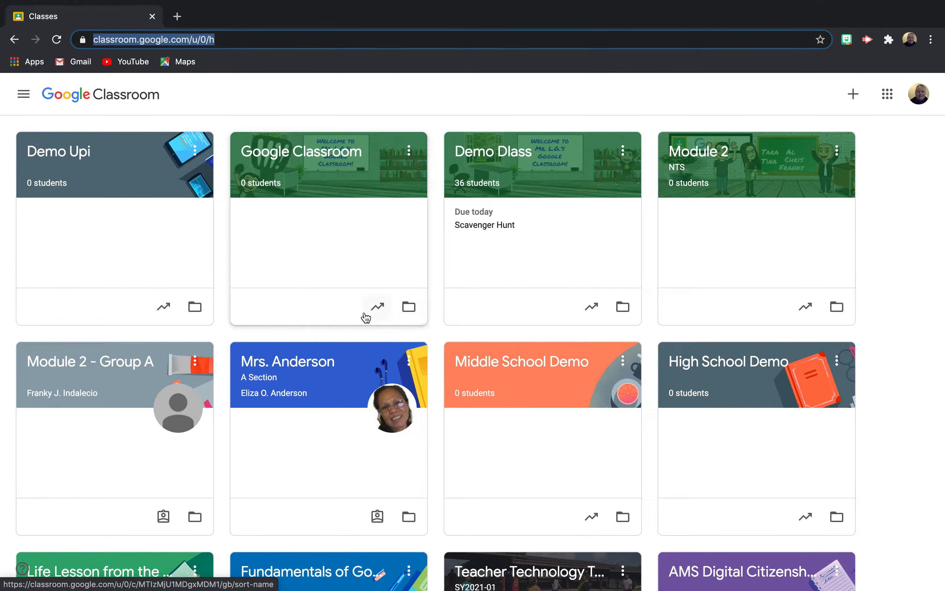
{"action": "scroll", "coordinate": [456, 336], "scroll_direction": "down", "scroll_amount": 5}
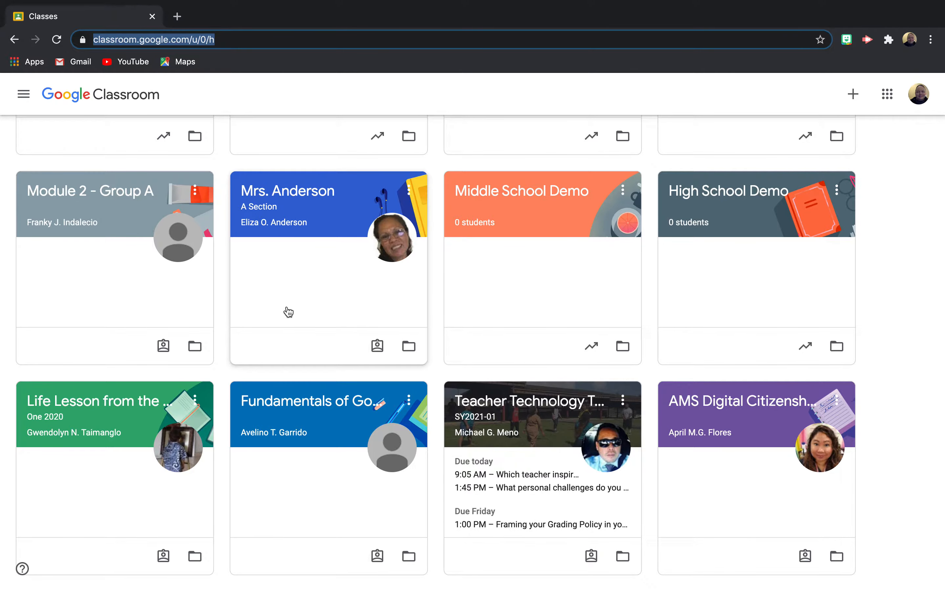
{"action": "scroll", "coordinate": [288, 311], "scroll_direction": "up", "scroll_amount": 4}
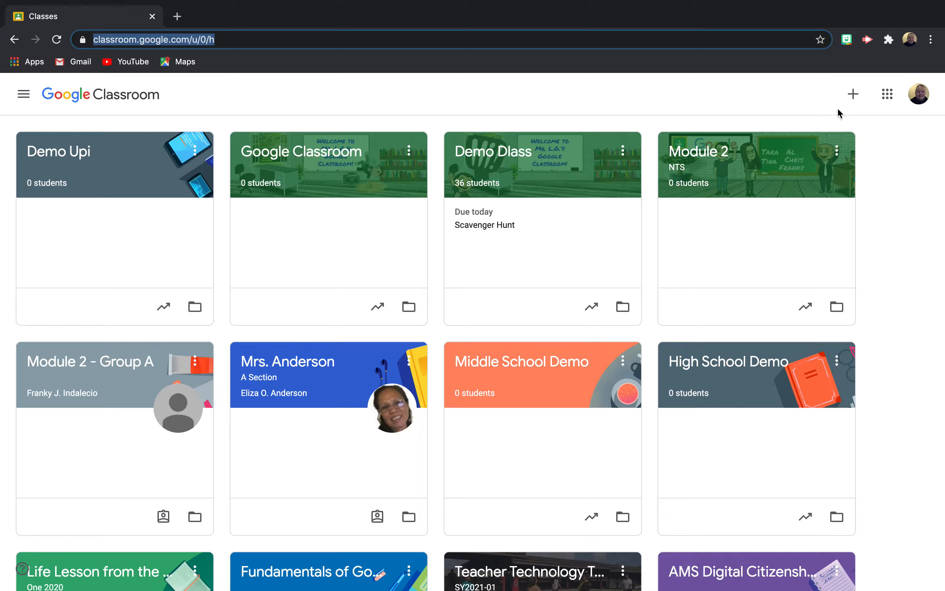
{"action": "left_click", "coordinate": [853, 96]}
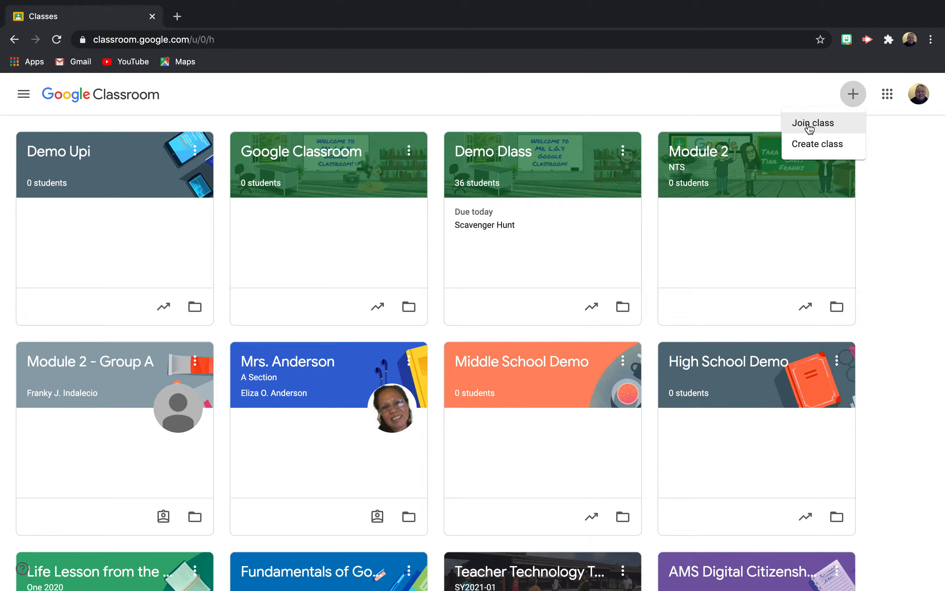
{"action": "left_click", "coordinate": [815, 145]}
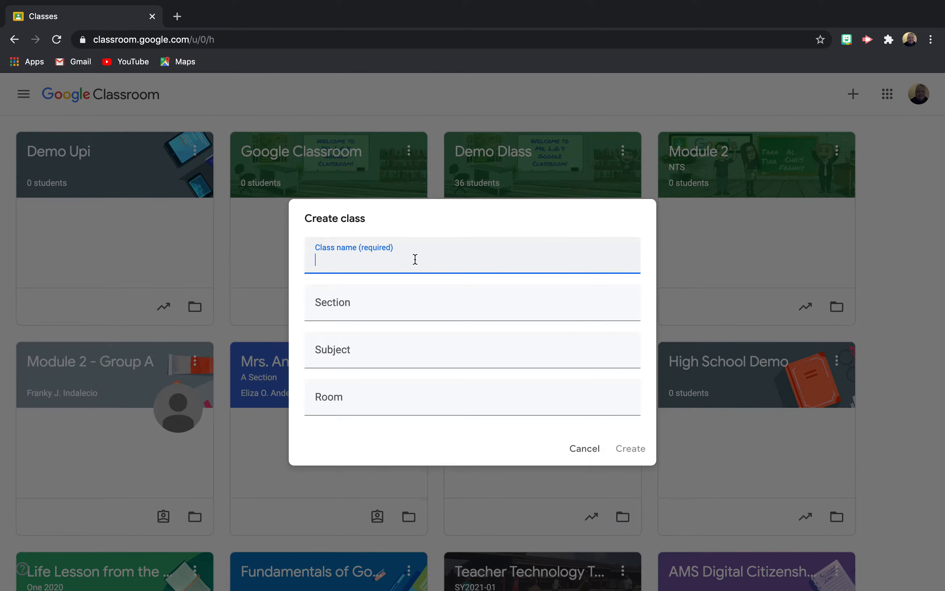
{"action": "type", "text": "Google"}
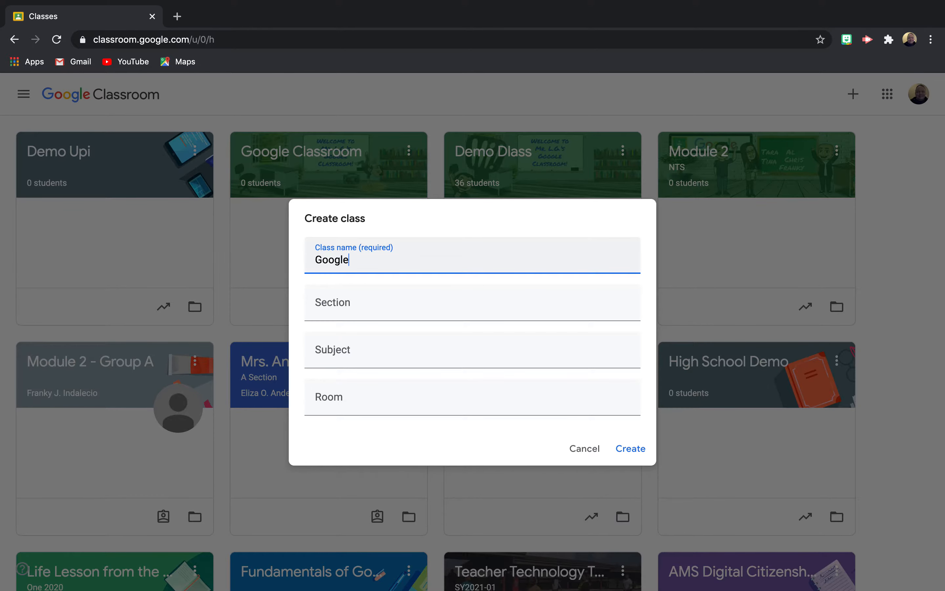
{"action": "type", "text": " Classroom Tu"}
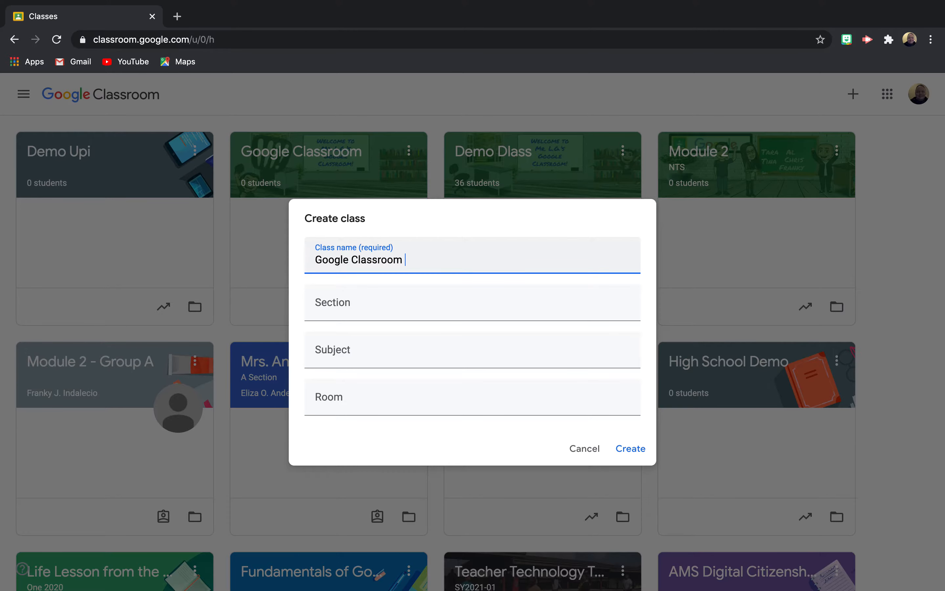
{"action": "type", "text": "torial"}
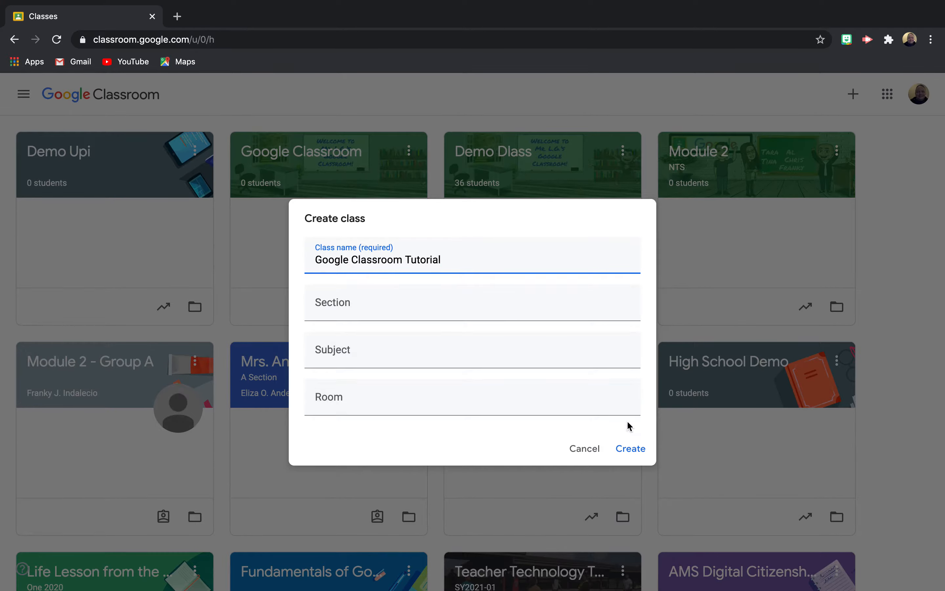
{"action": "left_click", "coordinate": [627, 449]}
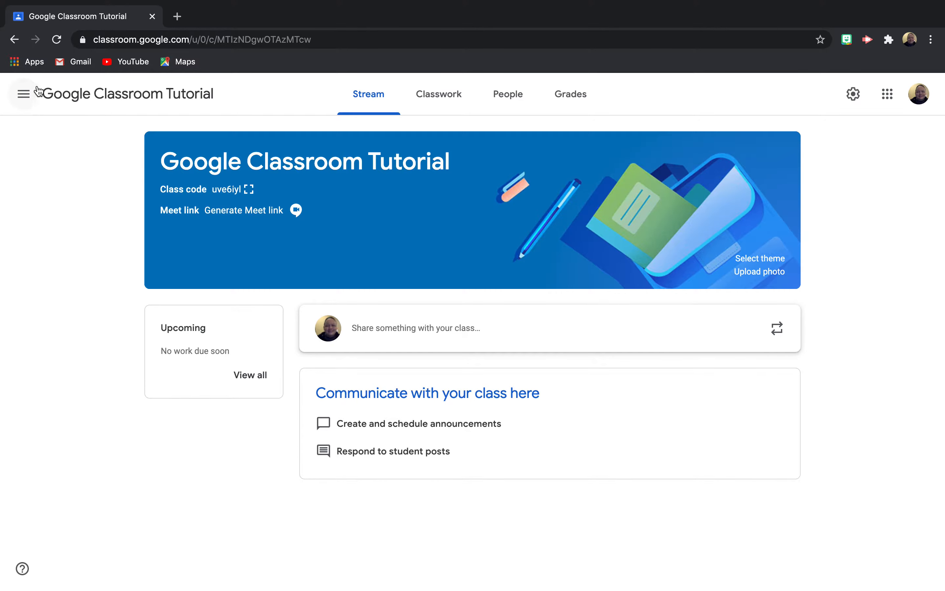
Look through the full list of taught and enrolled classes from the new class, down to the archived classes and settings entries.
{"action": "left_click", "coordinate": [23, 100]}
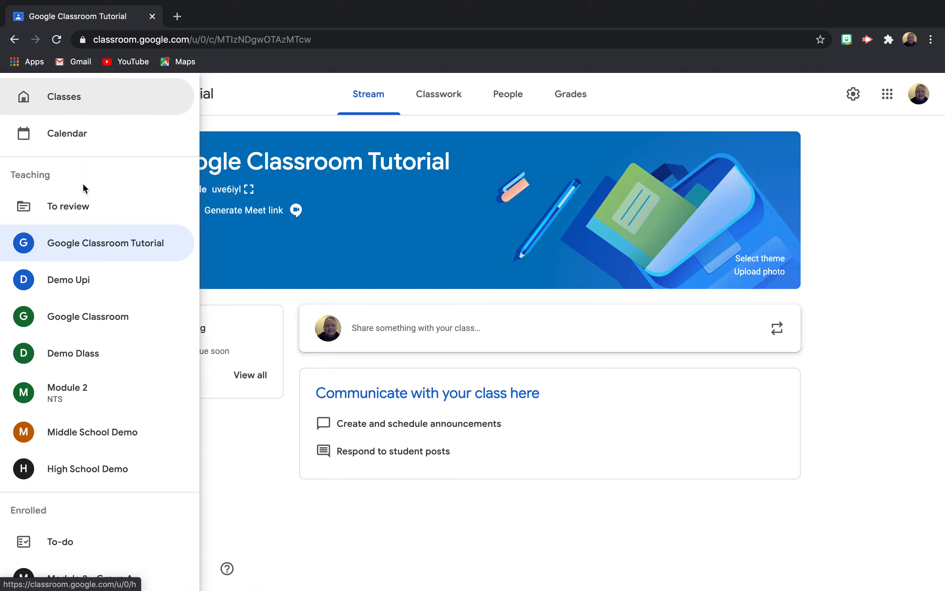
{"action": "scroll", "coordinate": [85, 211], "scroll_direction": "down", "scroll_amount": 3}
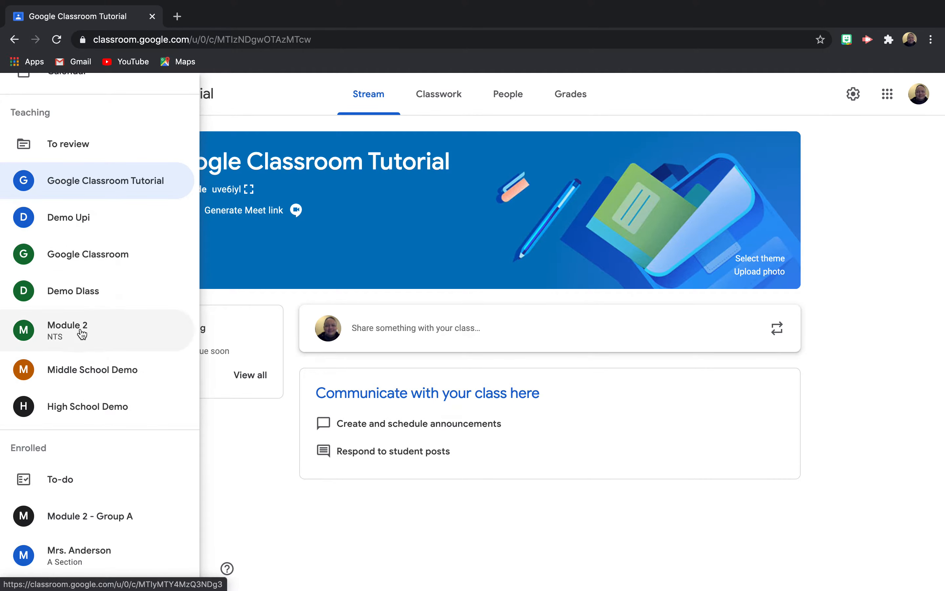
{"action": "scroll", "coordinate": [107, 324], "scroll_direction": "down", "scroll_amount": 6}
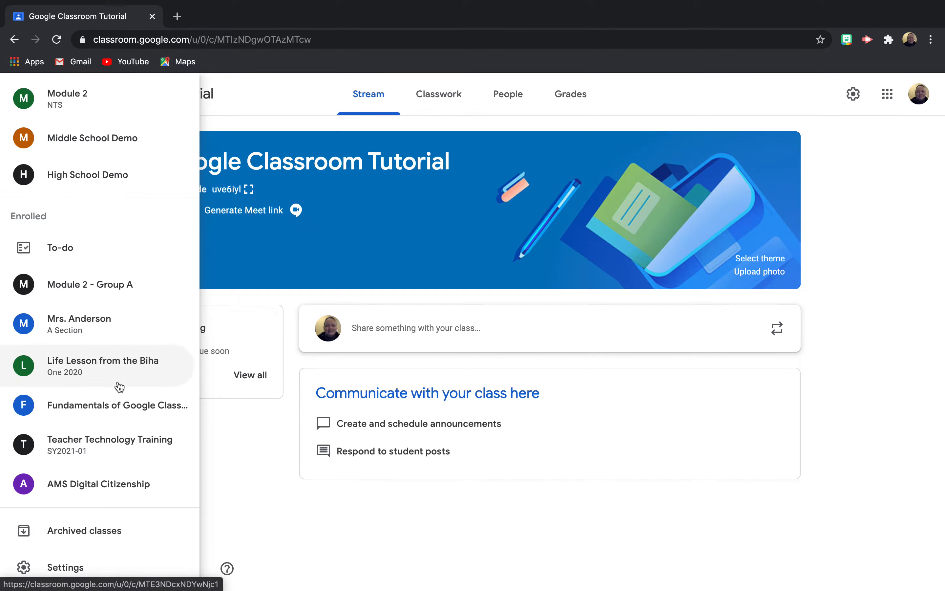
{"action": "left_click", "coordinate": [243, 449]}
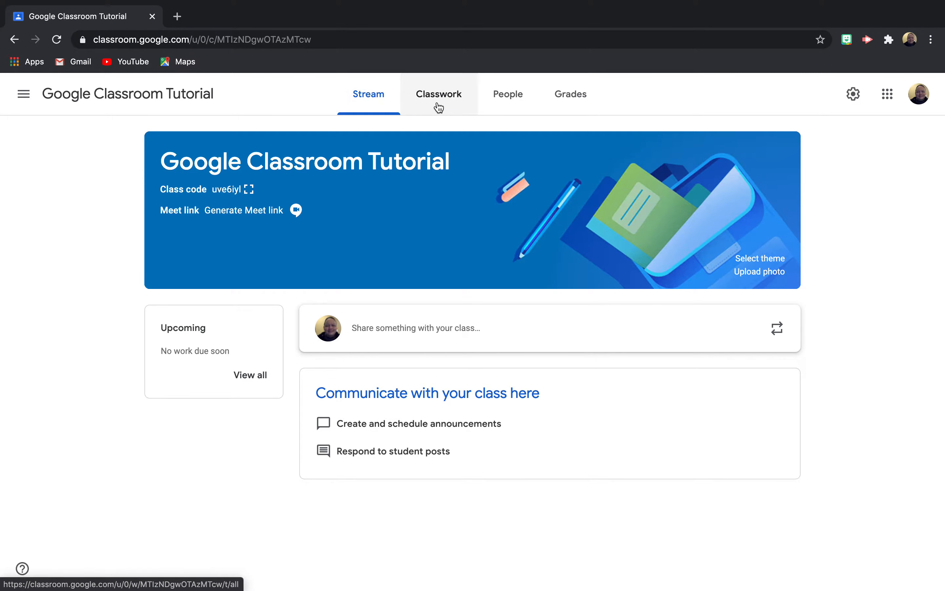
View the new class's Classwork and People pages and return to its Stream.
{"action": "left_click", "coordinate": [458, 105]}
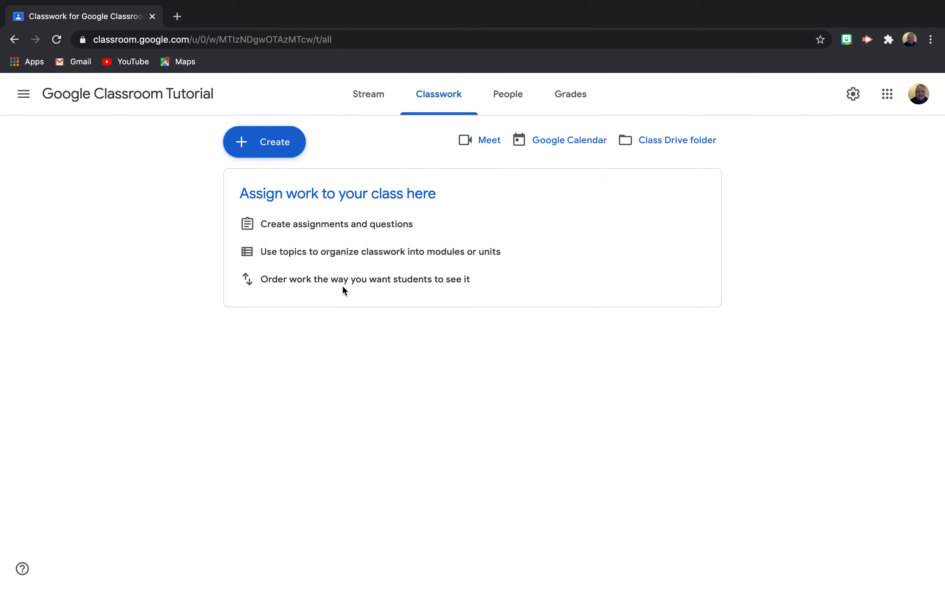
{"action": "left_click", "coordinate": [509, 103]}
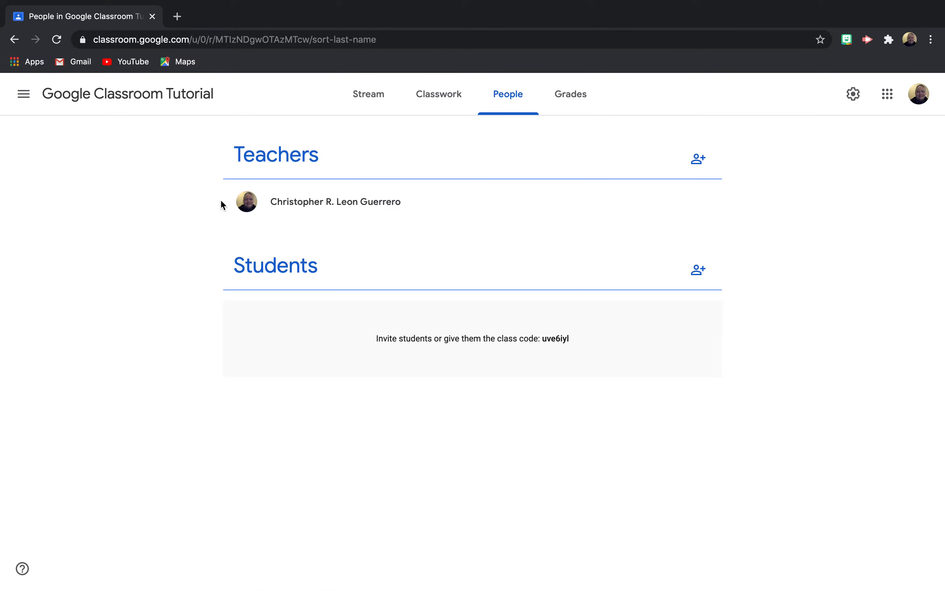
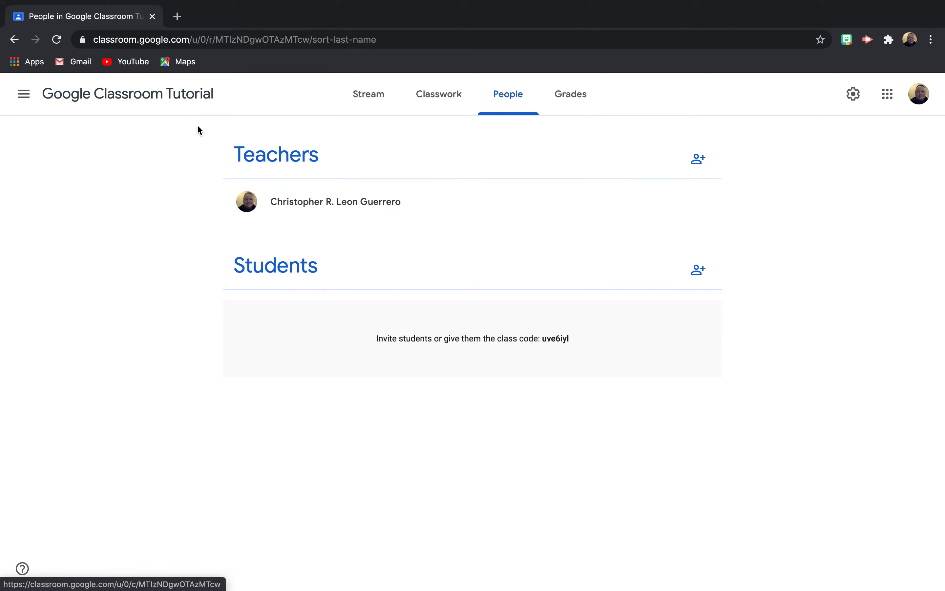
{"action": "left_click", "coordinate": [142, 98]}
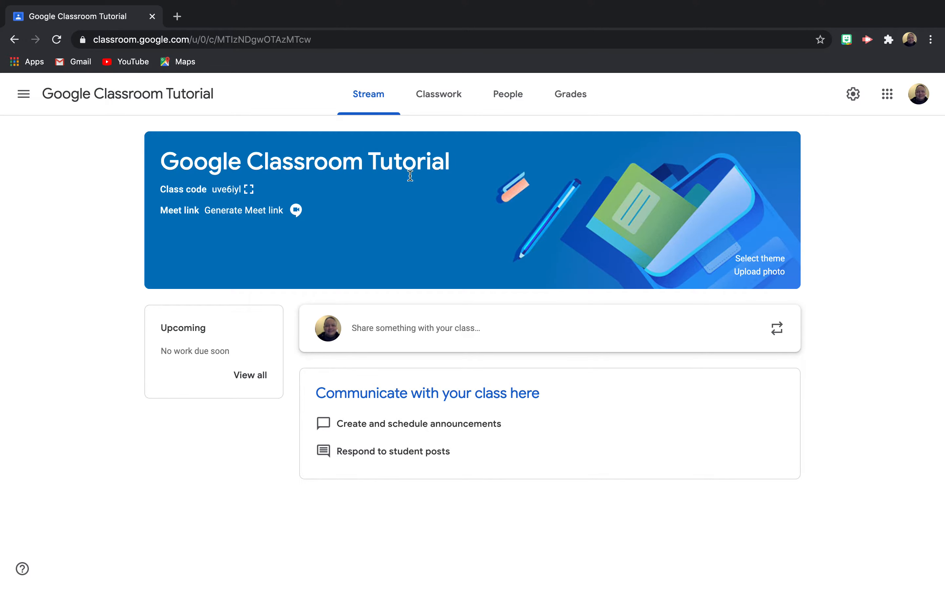
Set the class subject to Google Classroom in the class settings and save the change.
{"action": "left_click", "coordinate": [854, 98]}
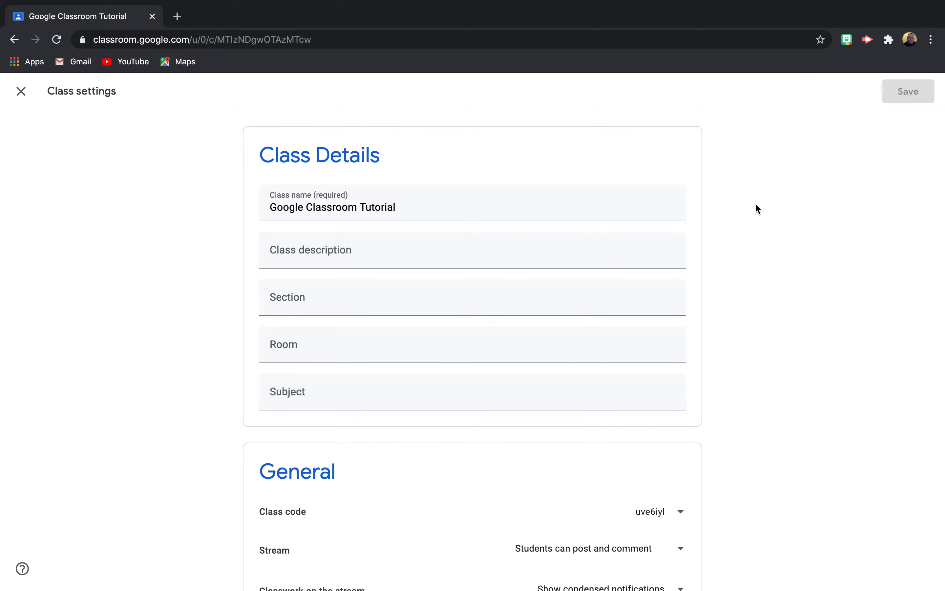
{"action": "left_click", "coordinate": [300, 397]}
{"action": "type", "text": "Goo"}
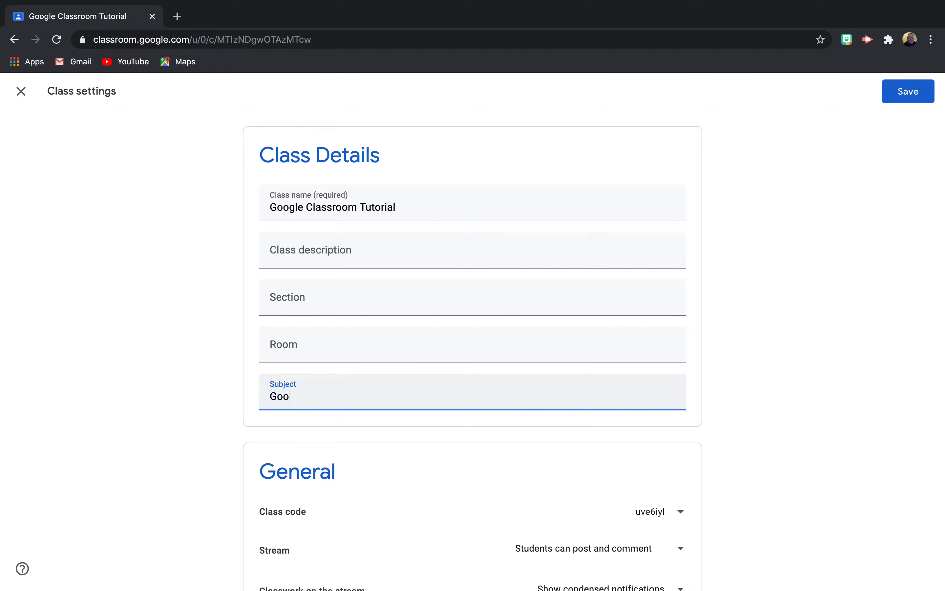
{"action": "type", "text": "gle Cls"}
{"action": "type", "text": "ssroom"}
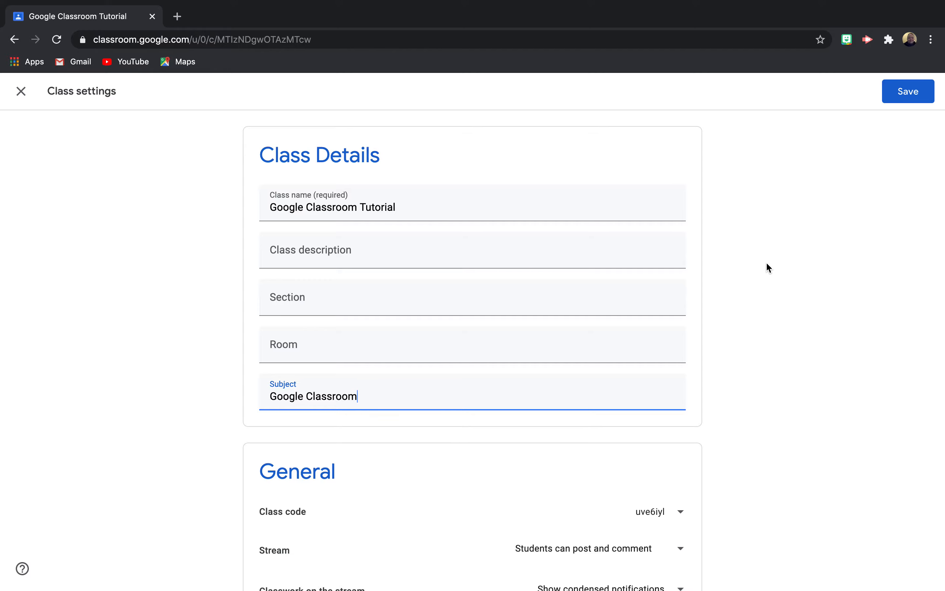
{"action": "left_click", "coordinate": [899, 94]}
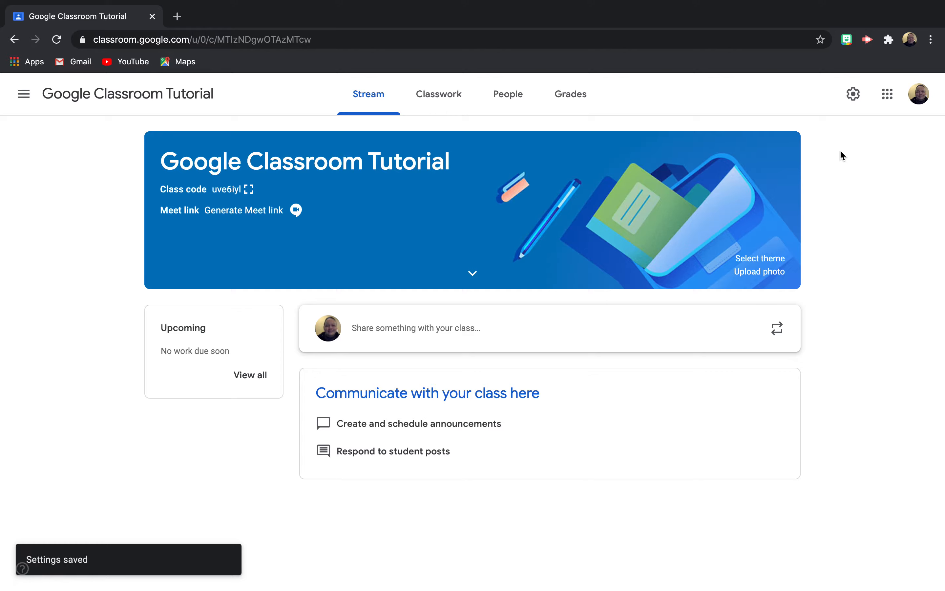
Disable the class code in the general section of the class settings.
{"action": "left_click", "coordinate": [852, 95]}
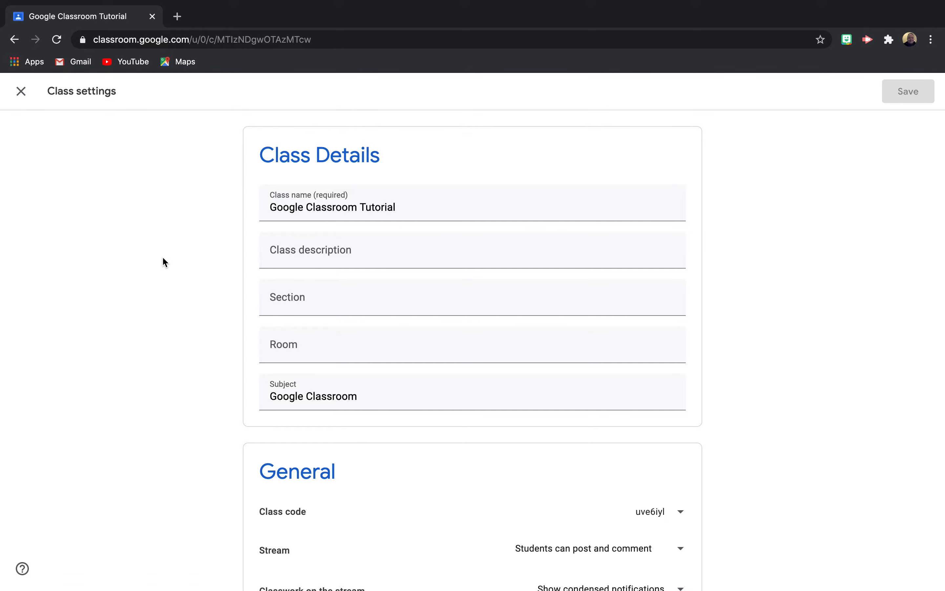
{"action": "scroll", "coordinate": [164, 261], "scroll_direction": "down", "scroll_amount": 2}
{"action": "scroll", "coordinate": [164, 262], "scroll_direction": "up", "scroll_amount": 2}
{"action": "scroll", "coordinate": [162, 256], "scroll_direction": "up", "scroll_amount": 1}
{"action": "scroll", "coordinate": [199, 318], "scroll_direction": "down", "scroll_amount": 8}
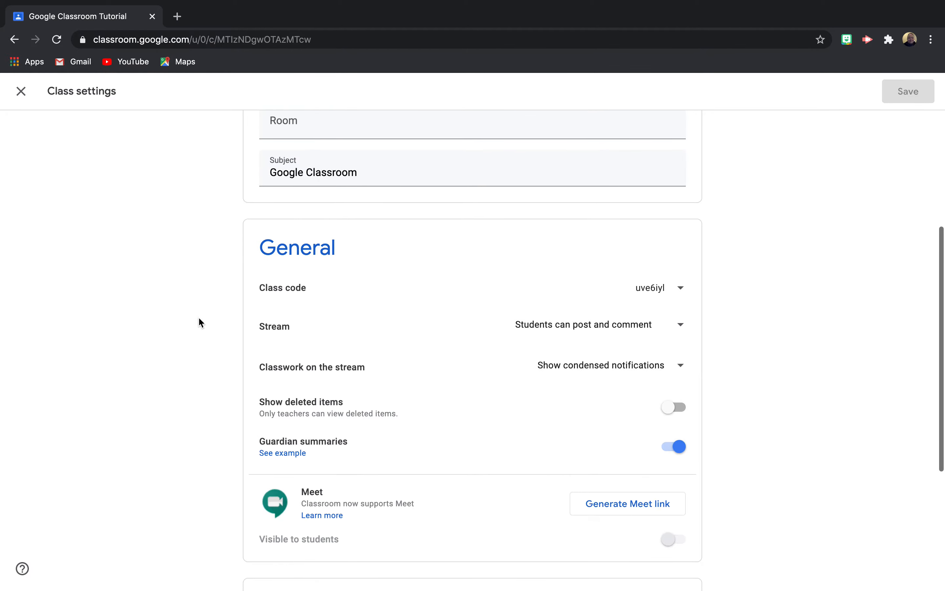
{"action": "scroll", "coordinate": [199, 318], "scroll_direction": "down", "scroll_amount": 1}
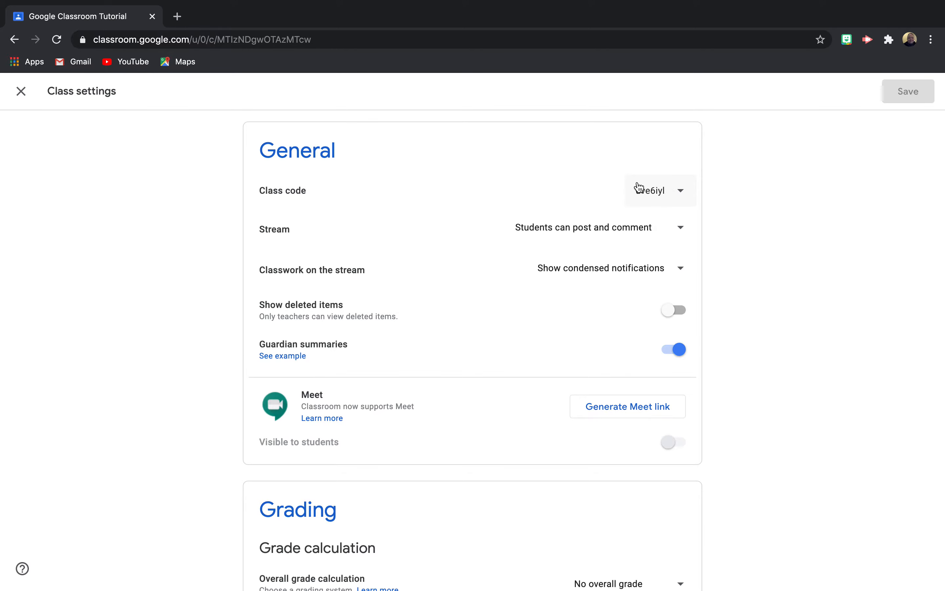
{"action": "left_click", "coordinate": [681, 200]}
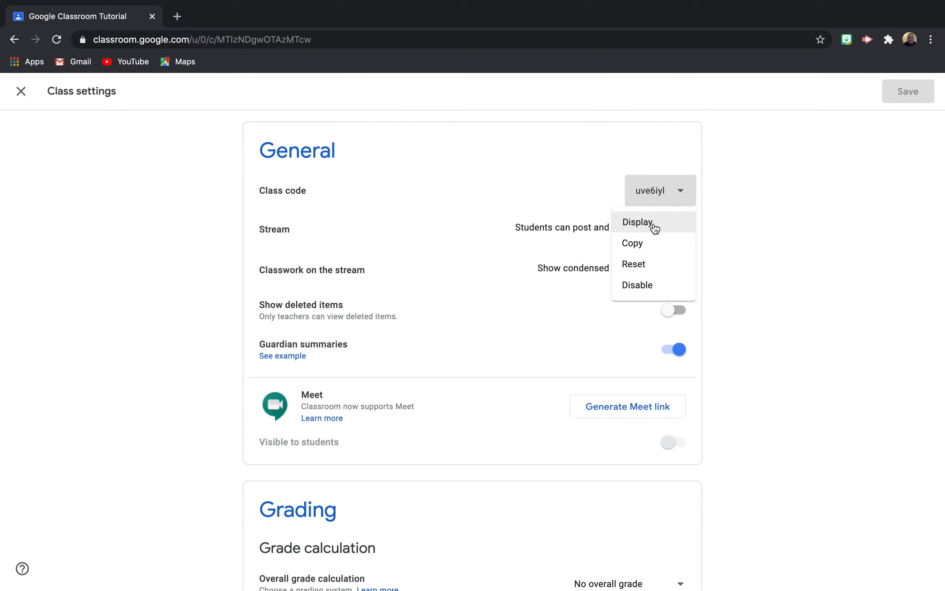
{"action": "left_click", "coordinate": [646, 291]}
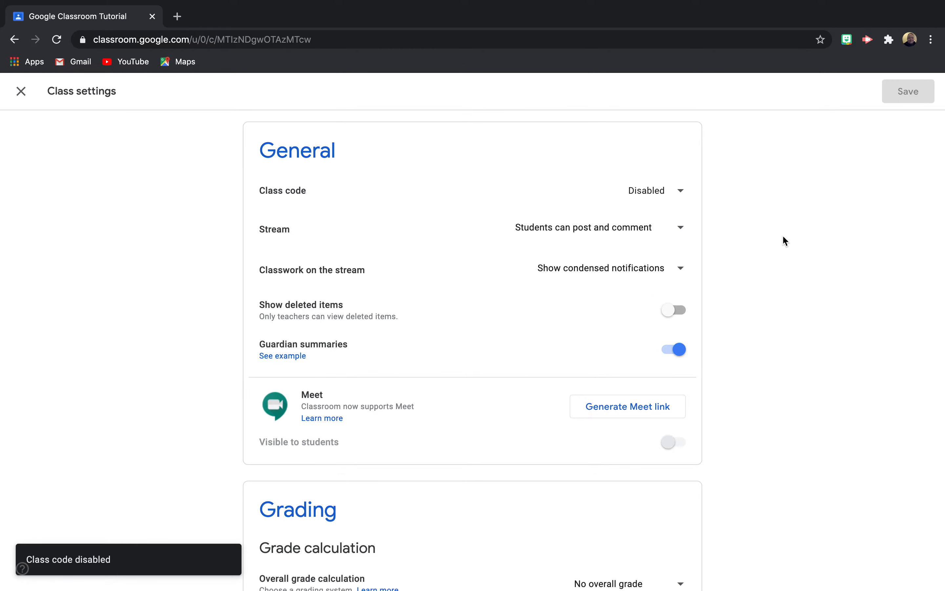
Review the remaining general and grading options in the class settings, including the overall grade calculation choices, and return to the class Stream.
{"action": "scroll", "coordinate": [784, 240], "scroll_direction": "down", "scroll_amount": 2}
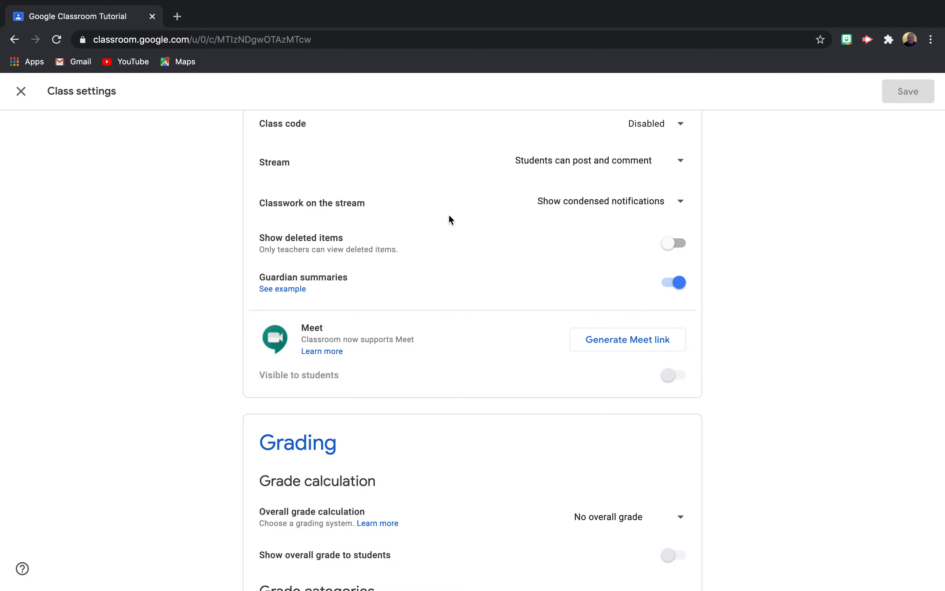
{"action": "scroll", "coordinate": [449, 216], "scroll_direction": "down", "scroll_amount": 3}
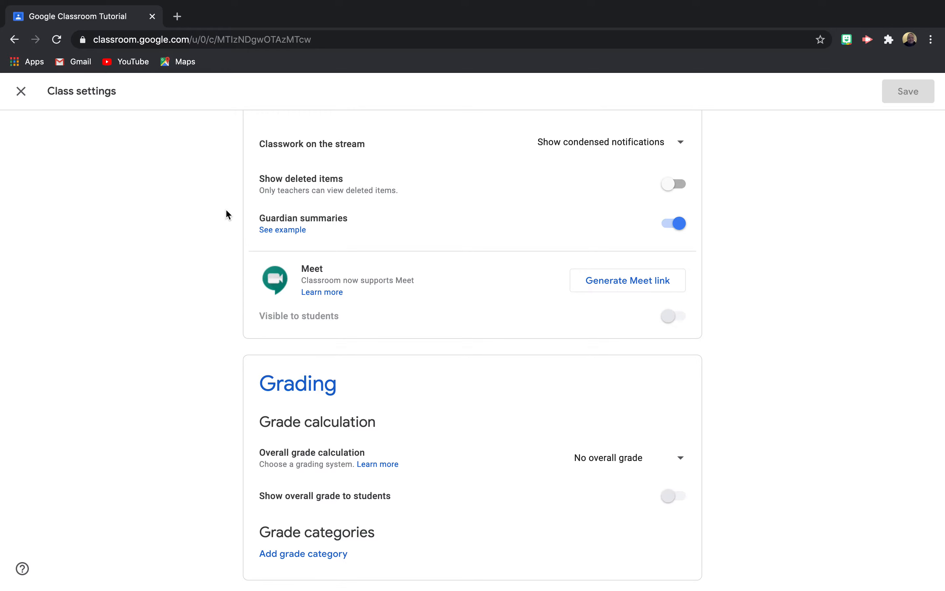
{"action": "scroll", "coordinate": [235, 255], "scroll_direction": "down", "scroll_amount": 1}
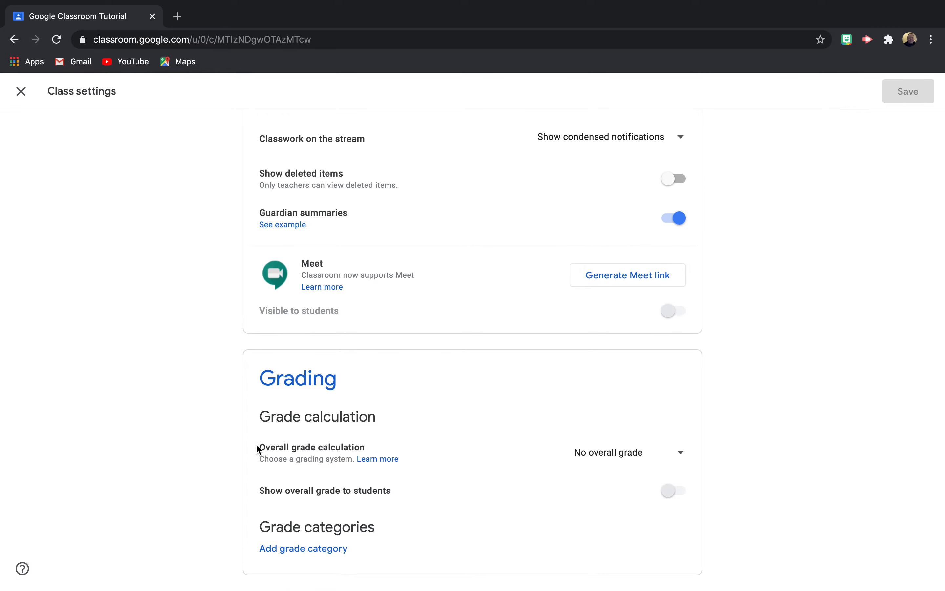
{"action": "left_click", "coordinate": [682, 456]}
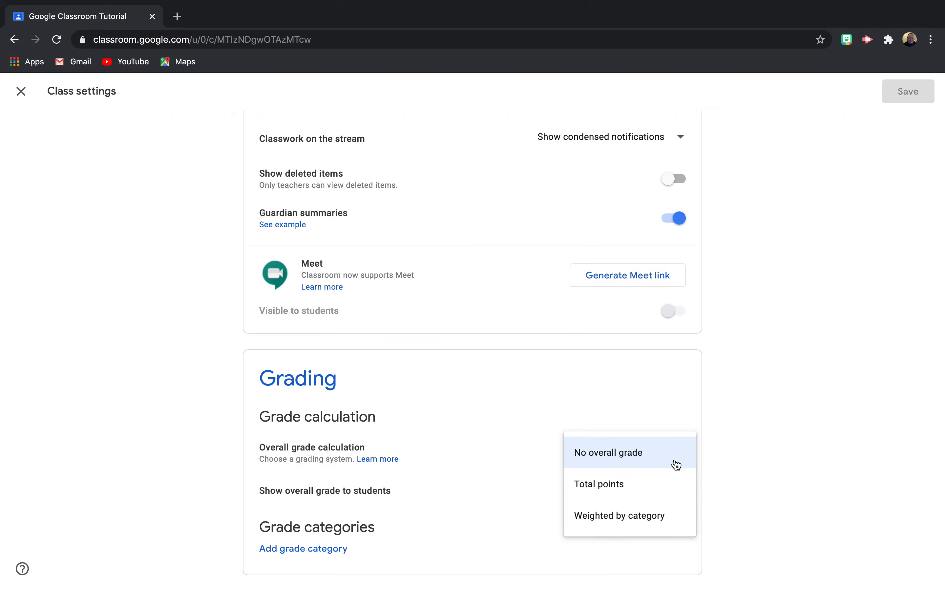
{"action": "left_click", "coordinate": [745, 462]}
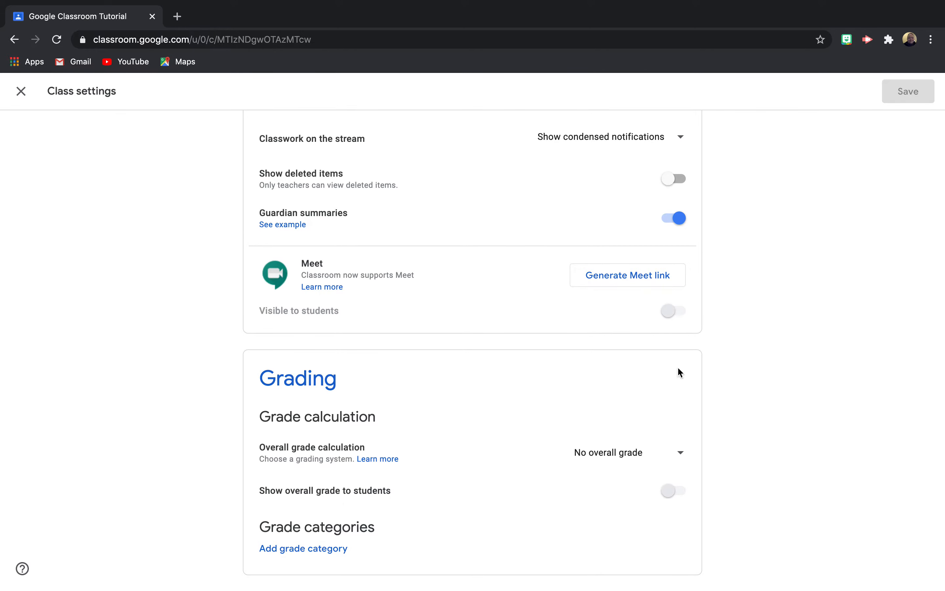
{"action": "scroll", "coordinate": [777, 360], "scroll_direction": "up", "scroll_amount": 12}
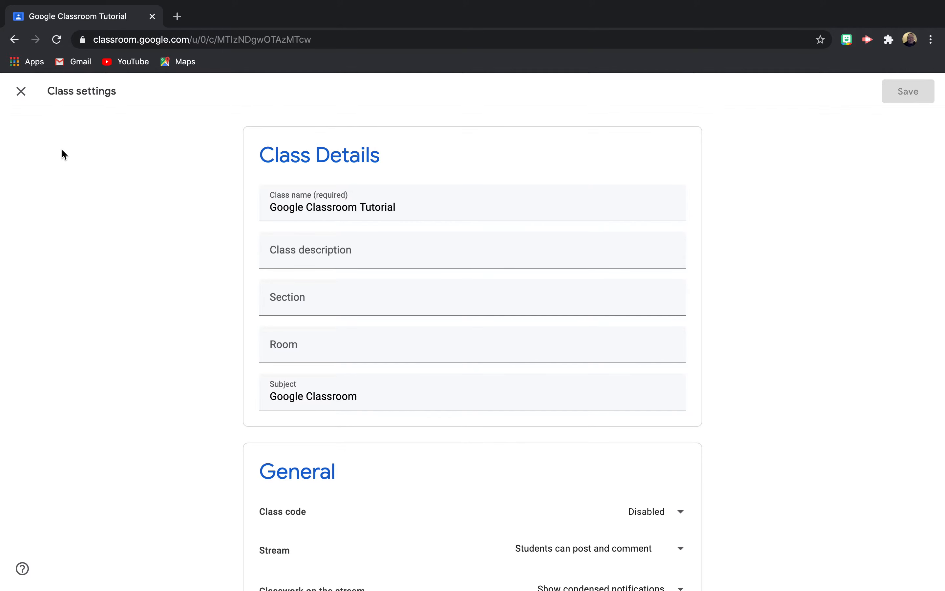
{"action": "left_click", "coordinate": [22, 92]}
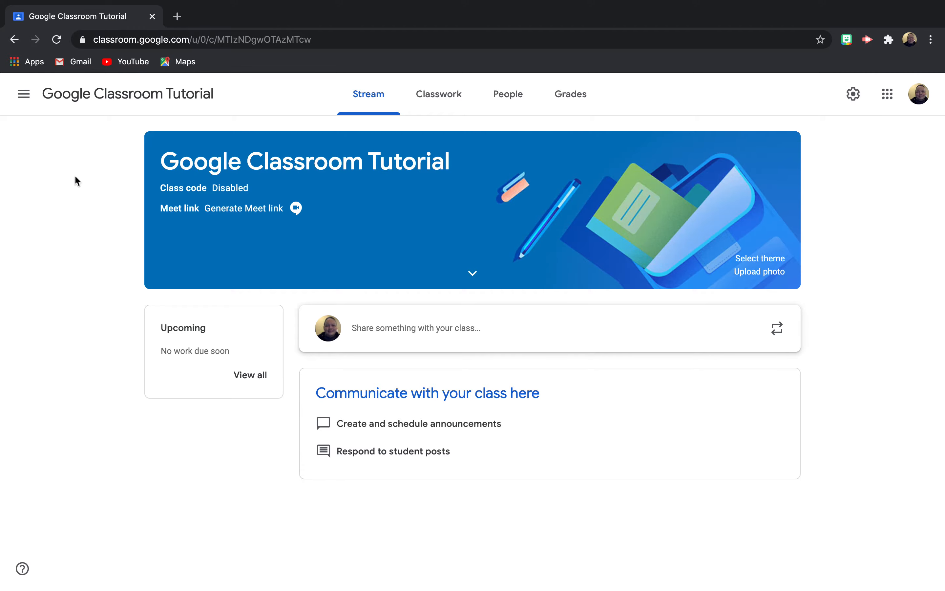
Open the account-wide Classroom settings and look through the profile, comment, enrolled-class and taught-class notification options.
{"action": "left_click", "coordinate": [23, 94]}
{"action": "scroll", "coordinate": [57, 273], "scroll_direction": "down", "scroll_amount": 5}
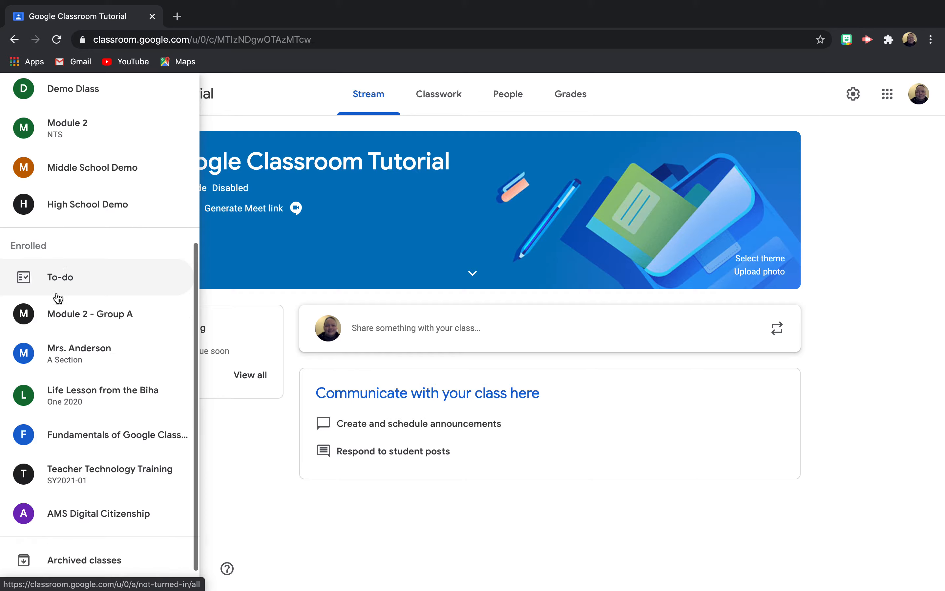
{"action": "scroll", "coordinate": [51, 312], "scroll_direction": "down", "scroll_amount": 1}
{"action": "left_click", "coordinate": [54, 570]}
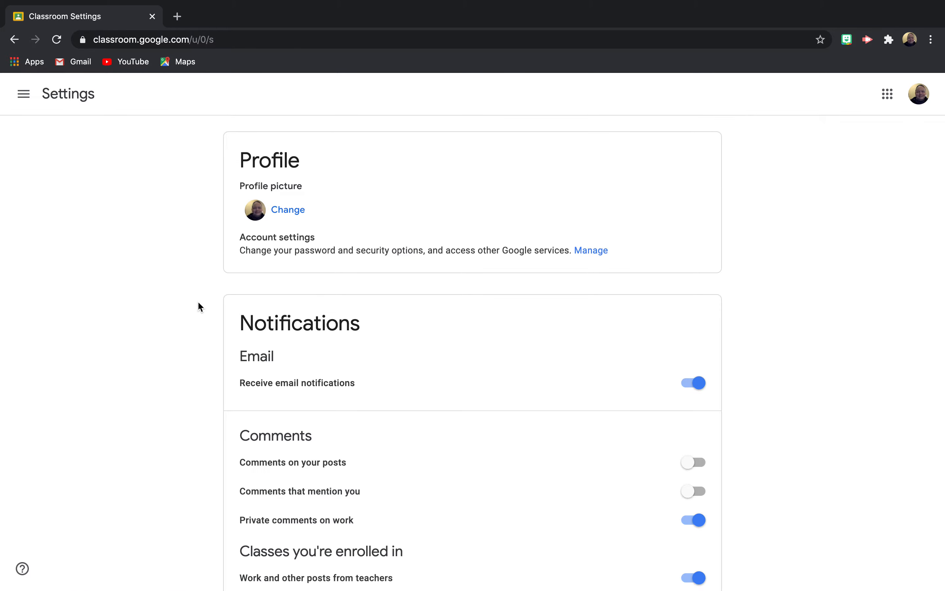
{"action": "scroll", "coordinate": [190, 372], "scroll_direction": "down", "scroll_amount": 5}
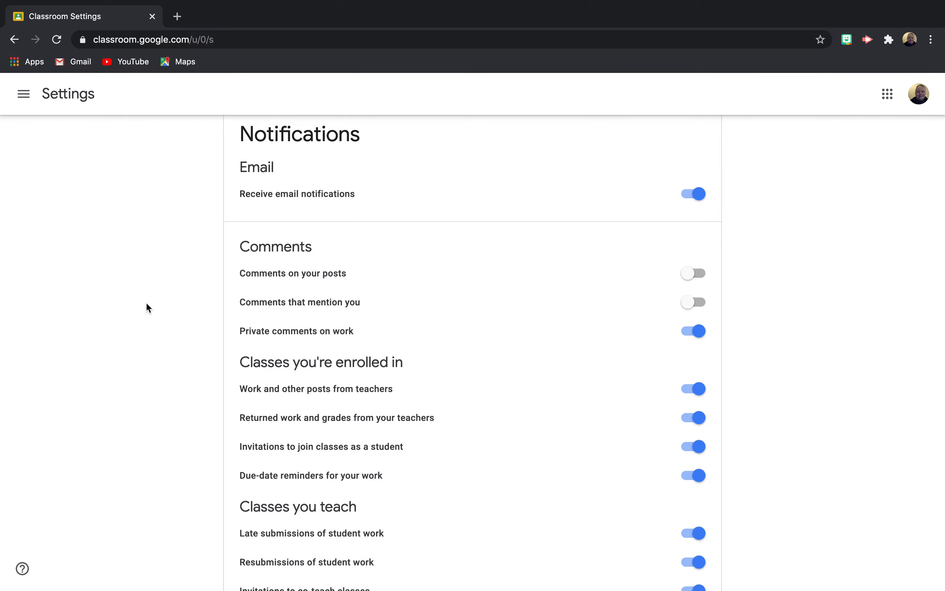
{"action": "scroll", "coordinate": [146, 306], "scroll_direction": "down", "scroll_amount": 3}
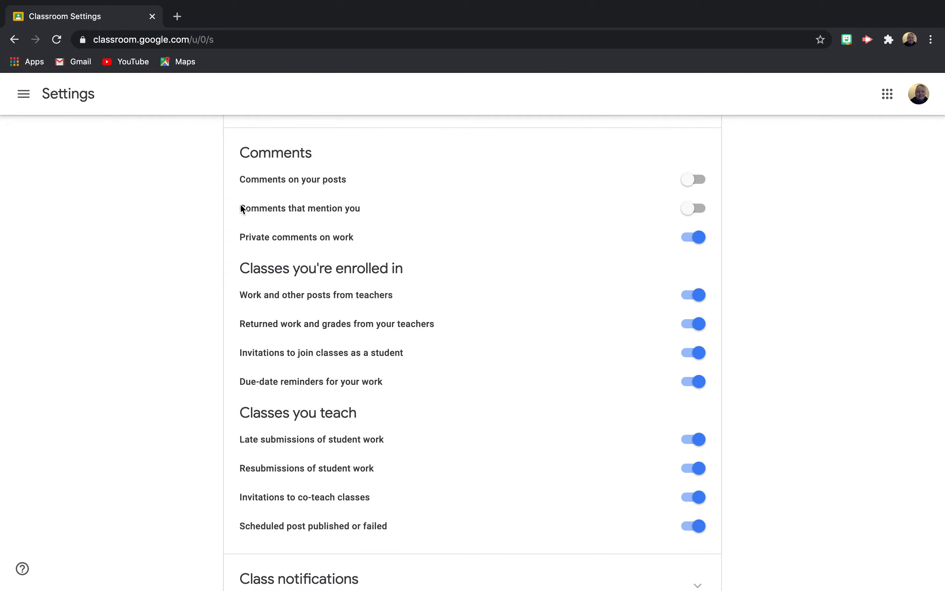
{"action": "scroll", "coordinate": [292, 297], "scroll_direction": "down", "scroll_amount": 2}
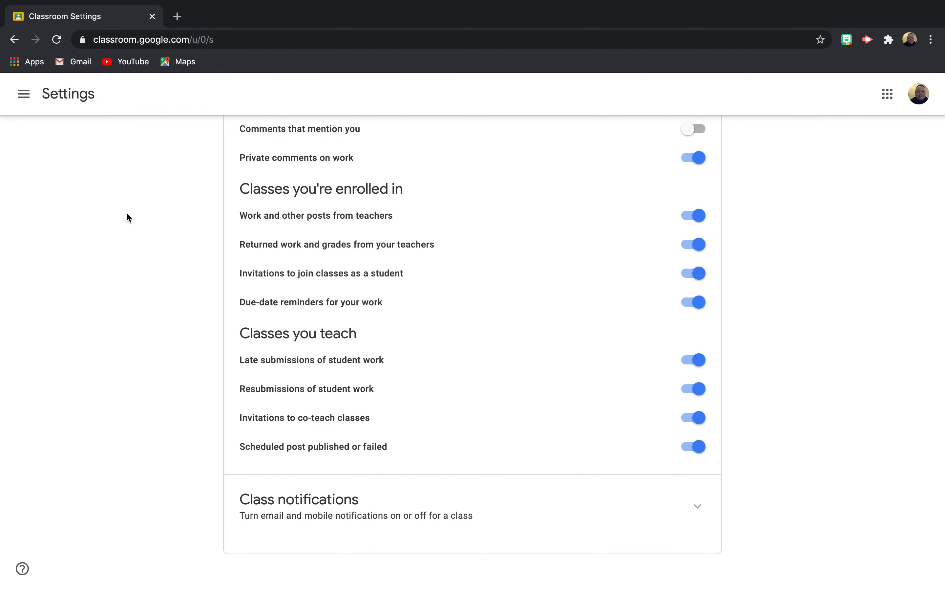
Return from the account-wide settings to the Google Classroom Tutorial class.
{"action": "left_click", "coordinate": [24, 97]}
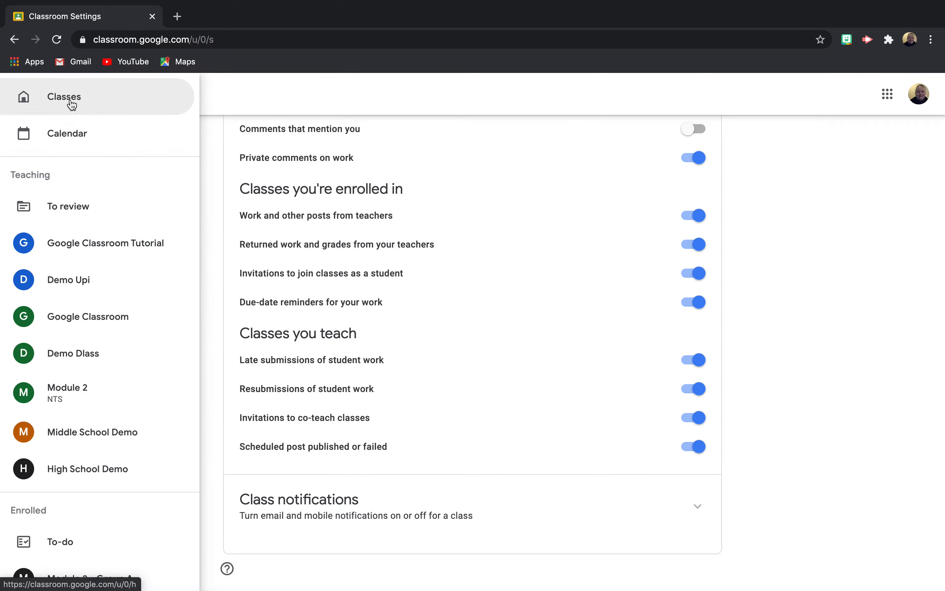
{"action": "left_click", "coordinate": [297, 94]}
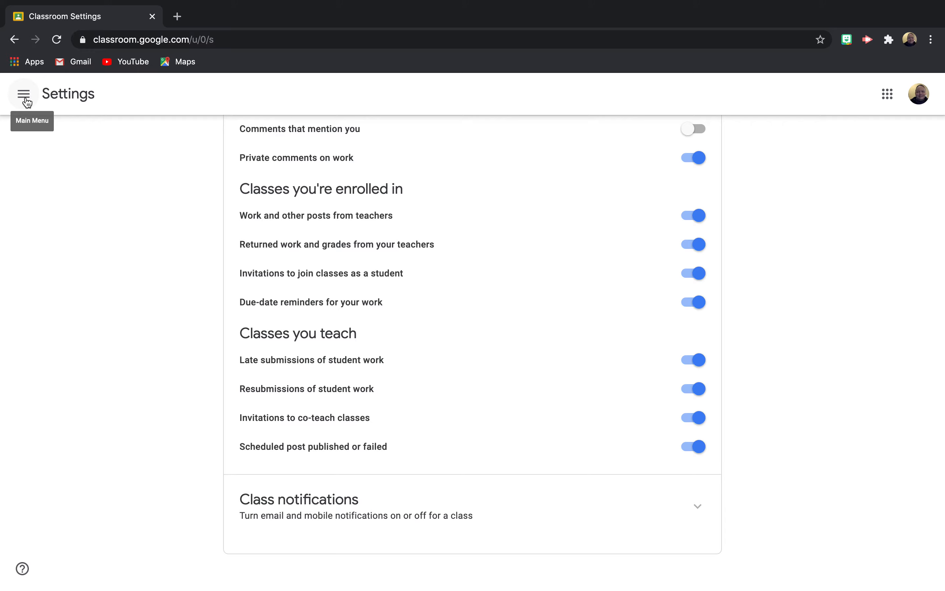
{"action": "left_click", "coordinate": [24, 94]}
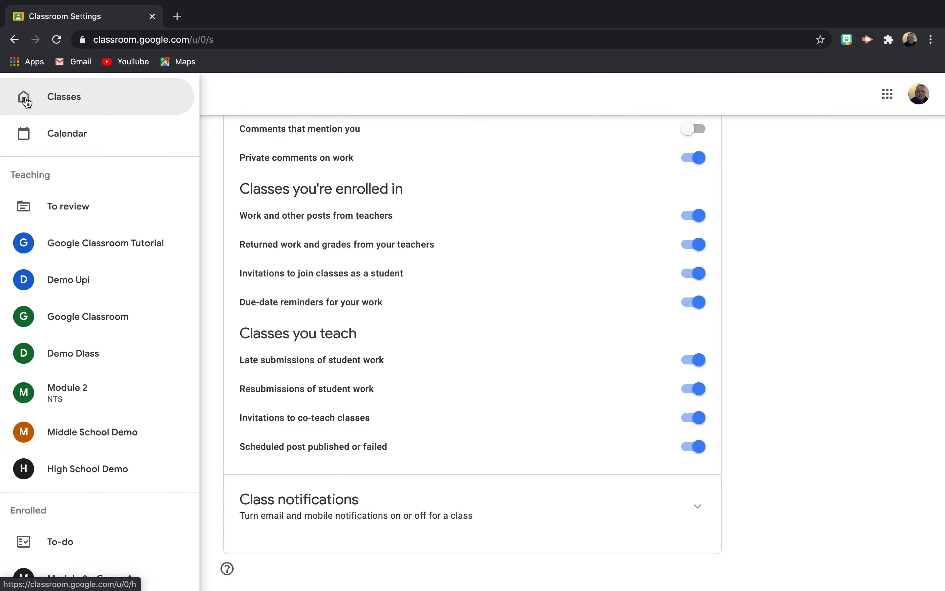
{"action": "left_click", "coordinate": [253, 97]}
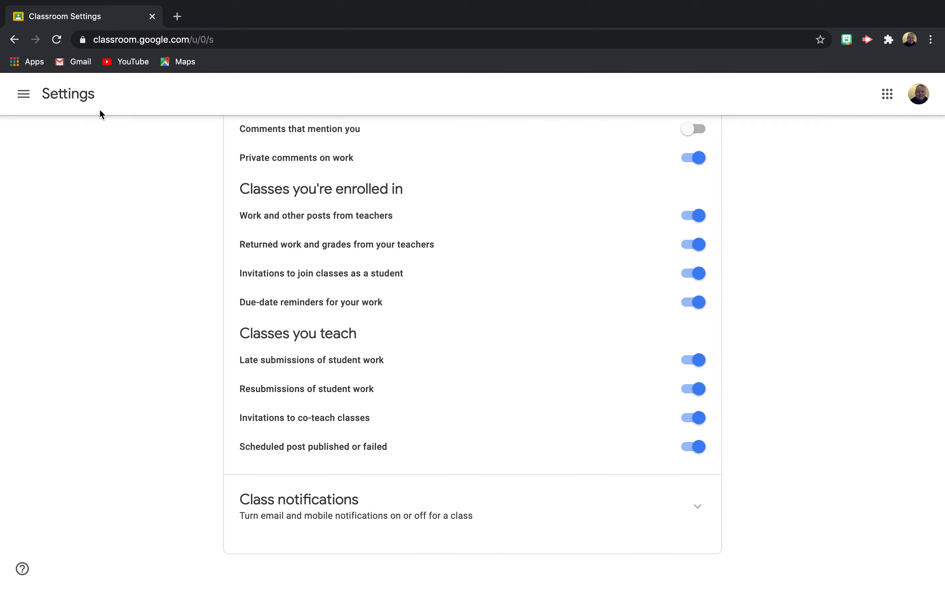
{"action": "left_click", "coordinate": [21, 98]}
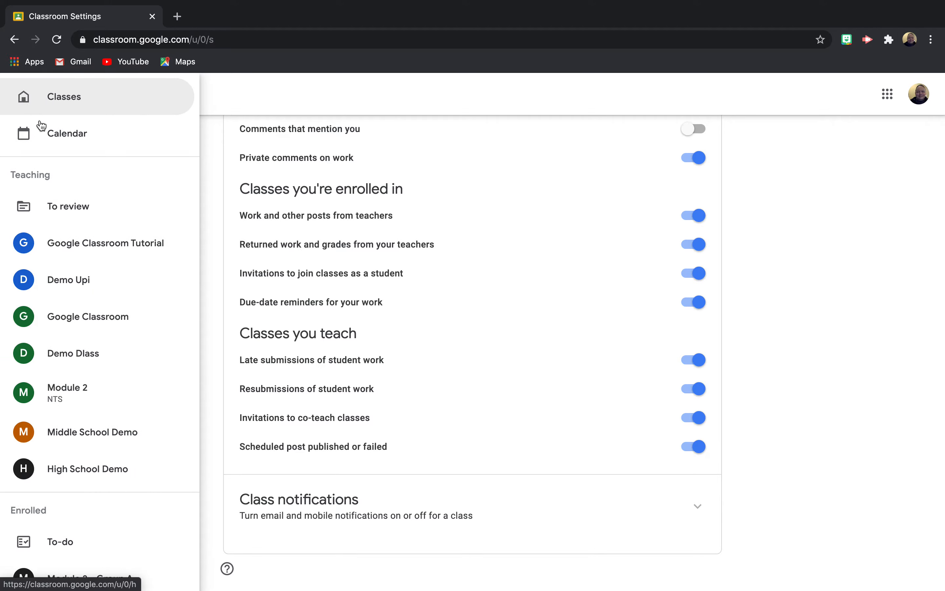
{"action": "left_click", "coordinate": [100, 254]}
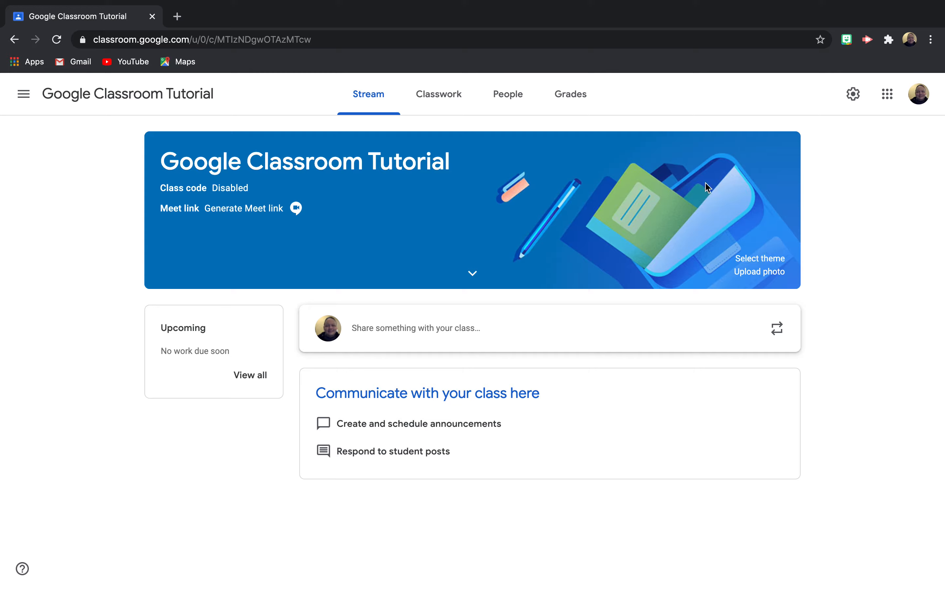
Browse the class theme gallery through the English & History, Math & Science, Arts, Sports and Other categories.
{"action": "left_click", "coordinate": [767, 262]}
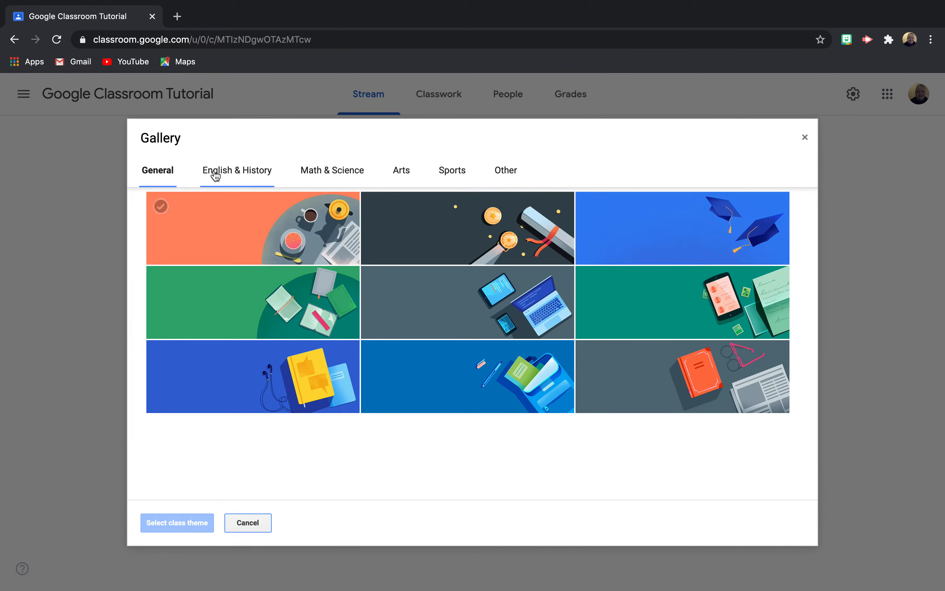
{"action": "left_click", "coordinate": [231, 172]}
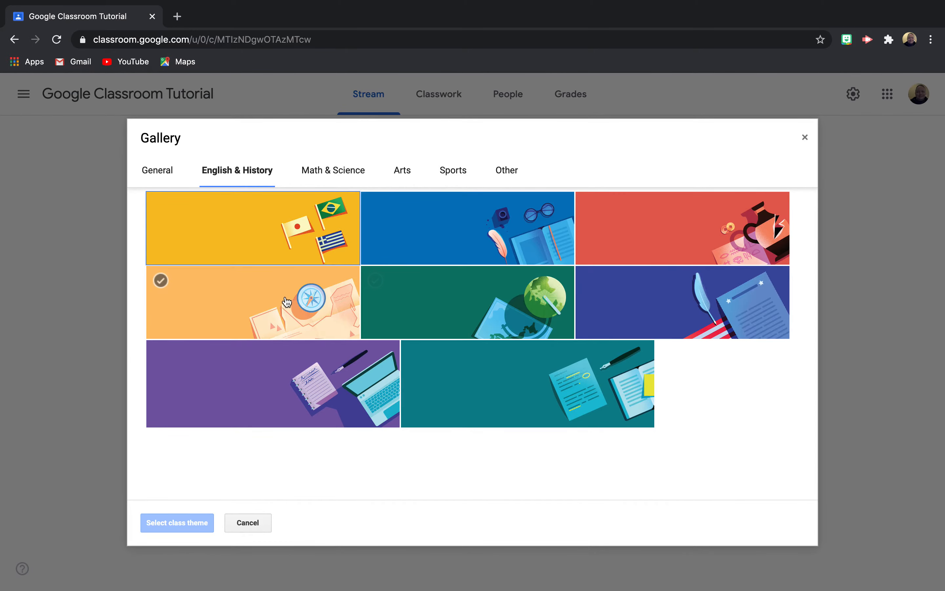
{"action": "left_click", "coordinate": [349, 169]}
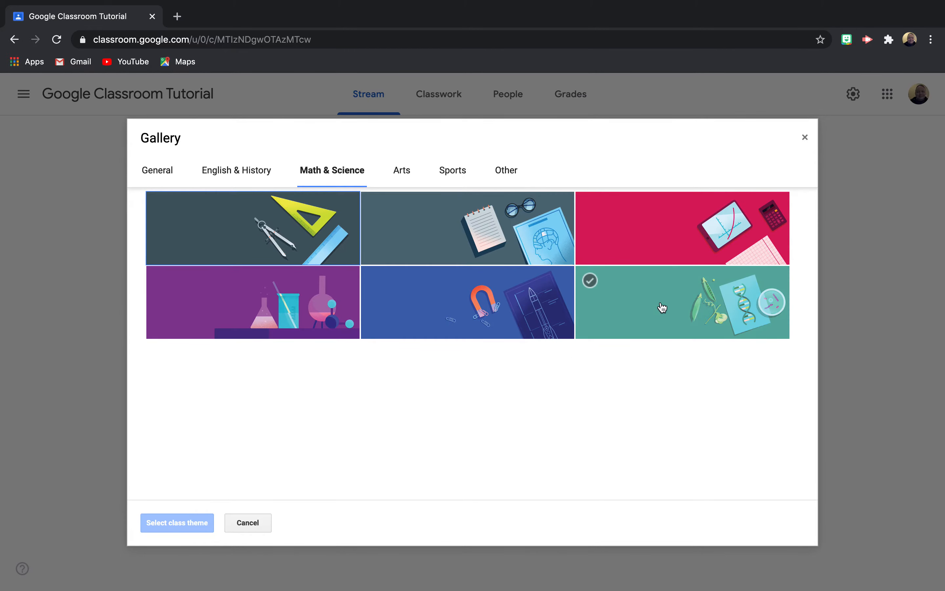
{"action": "left_click", "coordinate": [411, 176]}
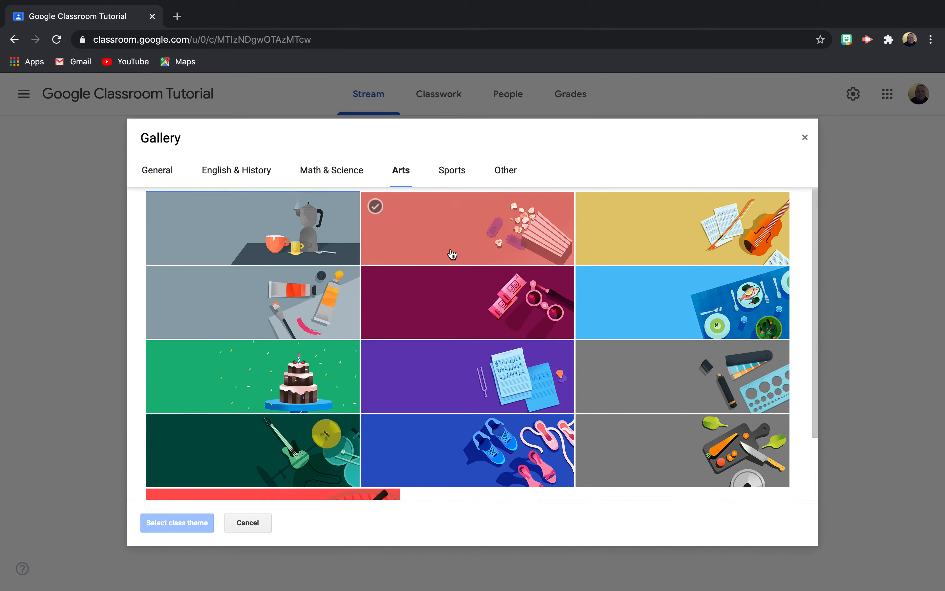
{"action": "scroll", "coordinate": [453, 274], "scroll_direction": "down", "scroll_amount": 2}
{"action": "scroll", "coordinate": [455, 282], "scroll_direction": "up", "scroll_amount": 2}
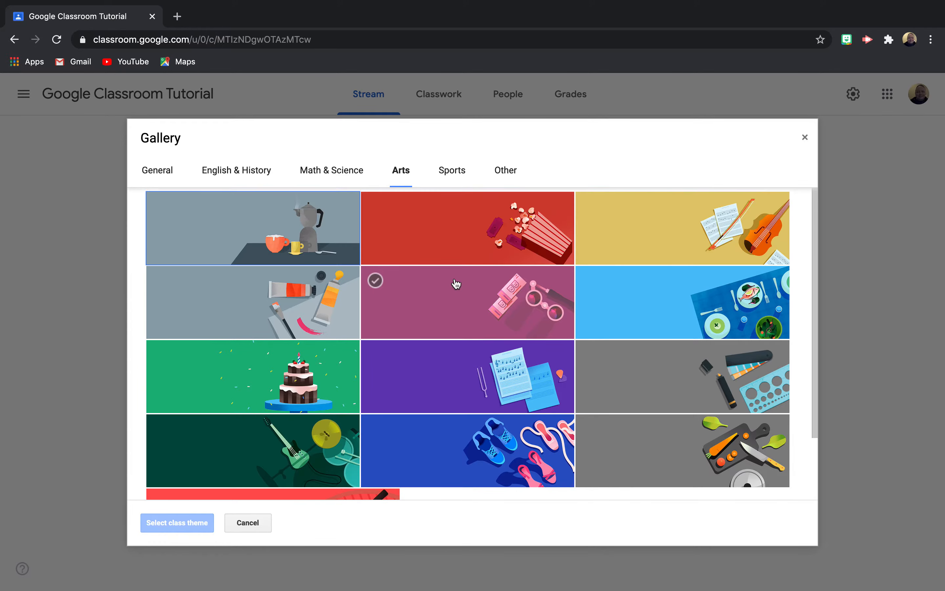
{"action": "left_click", "coordinate": [458, 174]}
{"action": "scroll", "coordinate": [458, 289], "scroll_direction": "down", "scroll_amount": 5}
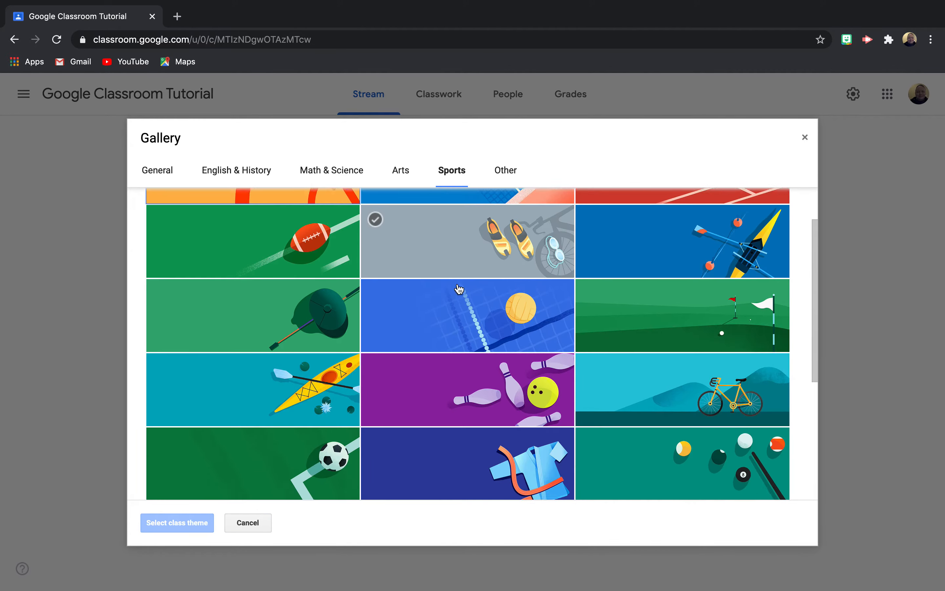
{"action": "scroll", "coordinate": [459, 287], "scroll_direction": "down", "scroll_amount": 2}
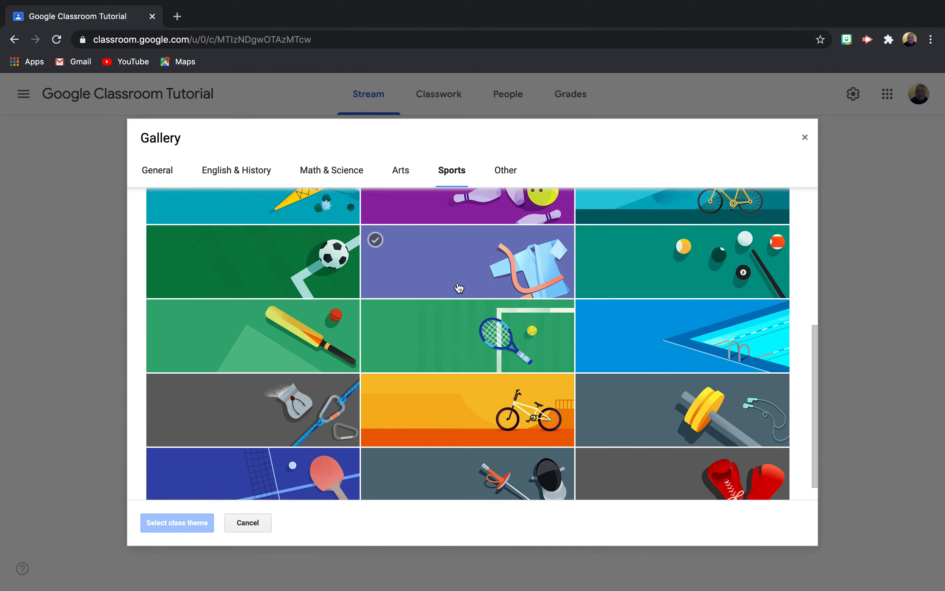
{"action": "scroll", "coordinate": [458, 288], "scroll_direction": "up", "scroll_amount": 7}
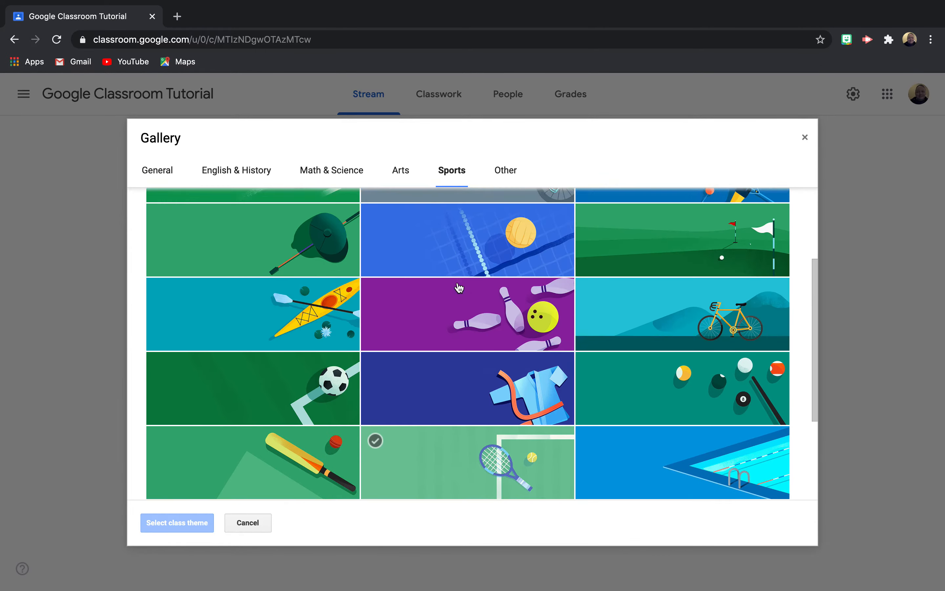
{"action": "left_click", "coordinate": [514, 174]}
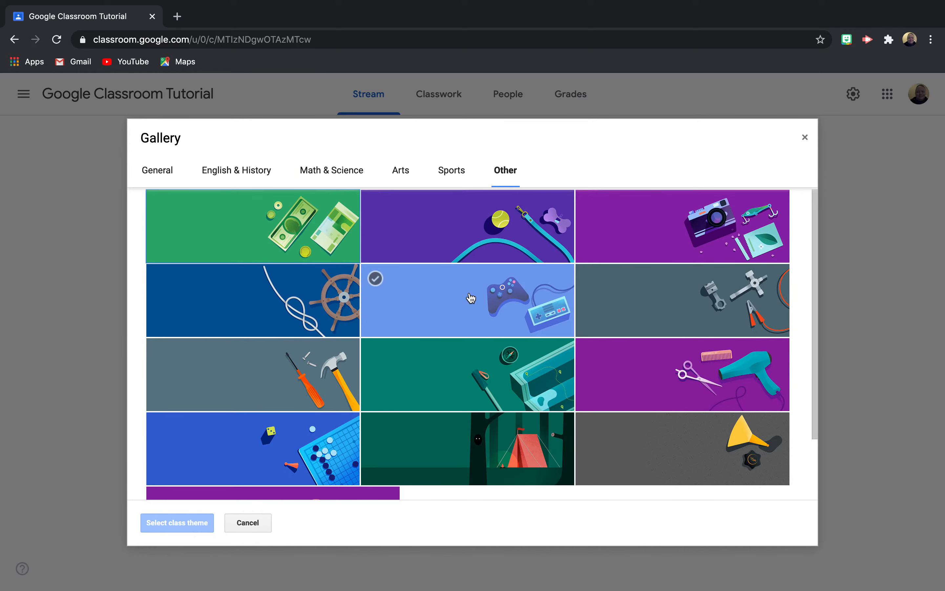
{"action": "scroll", "coordinate": [375, 274], "scroll_direction": "down", "scroll_amount": 2}
{"action": "scroll", "coordinate": [470, 298], "scroll_direction": "up", "scroll_amount": 2}
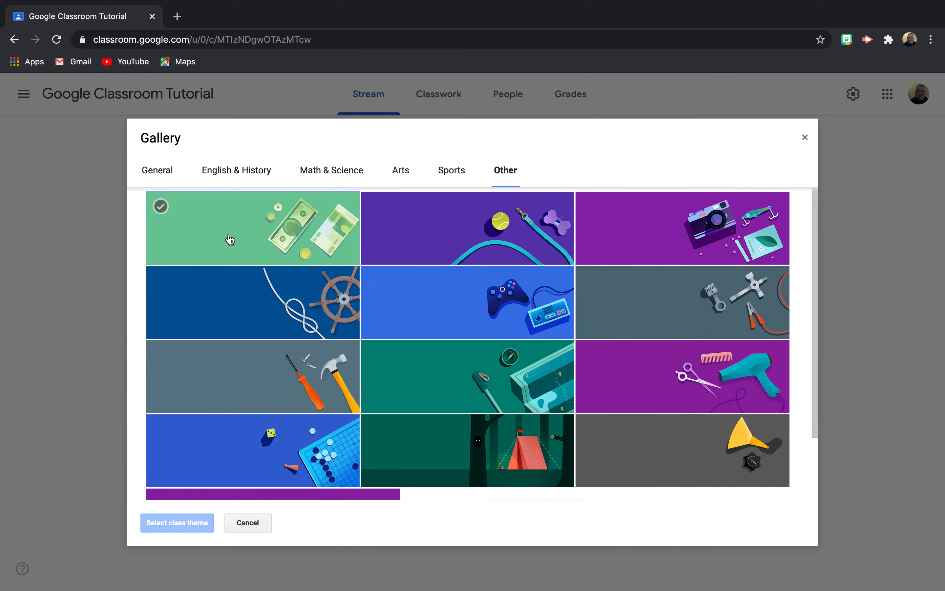
Apply the Honors image with the medals and diploma from the General category as the class theme.
{"action": "left_click", "coordinate": [158, 173]}
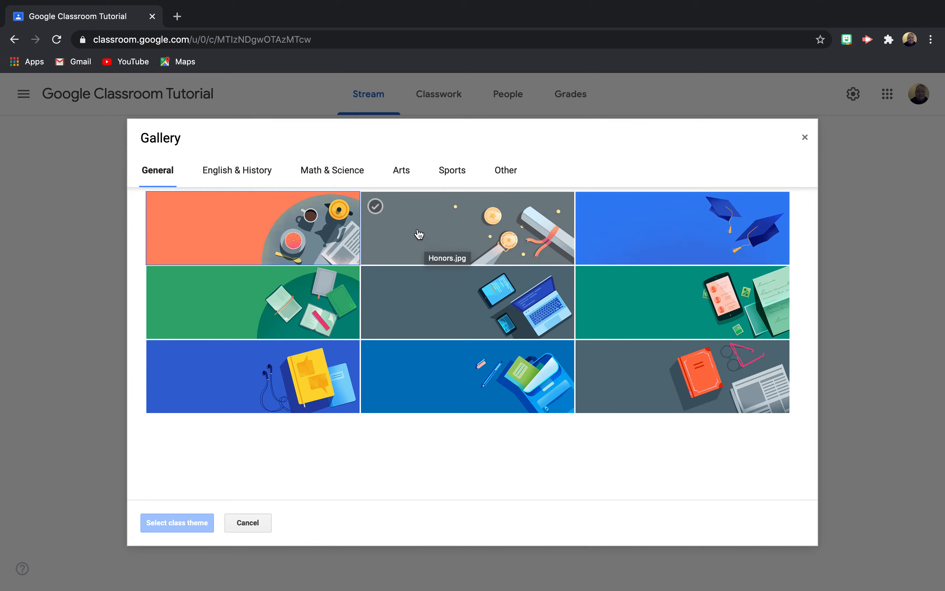
{"action": "left_click", "coordinate": [430, 227]}
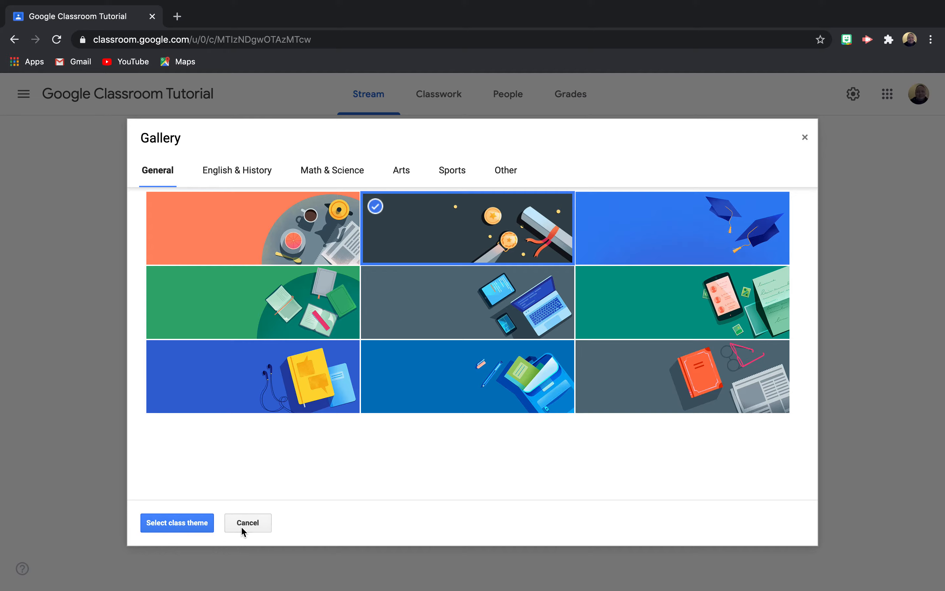
{"action": "left_click", "coordinate": [182, 525]}
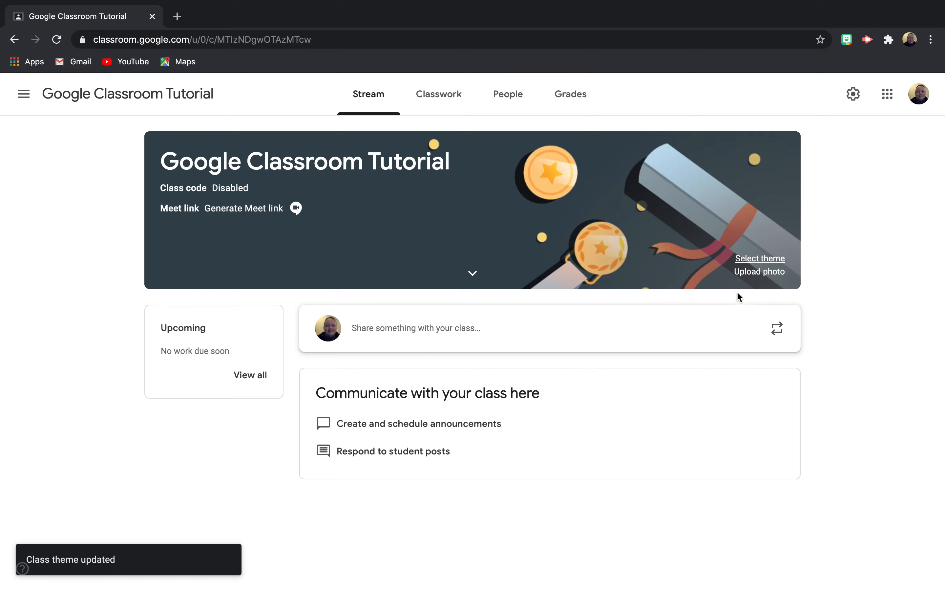
Upload Banner Active copy.gif from the Virtual Backgrounds folder on the Desktop as the class banner photo.
{"action": "left_click", "coordinate": [753, 272]}
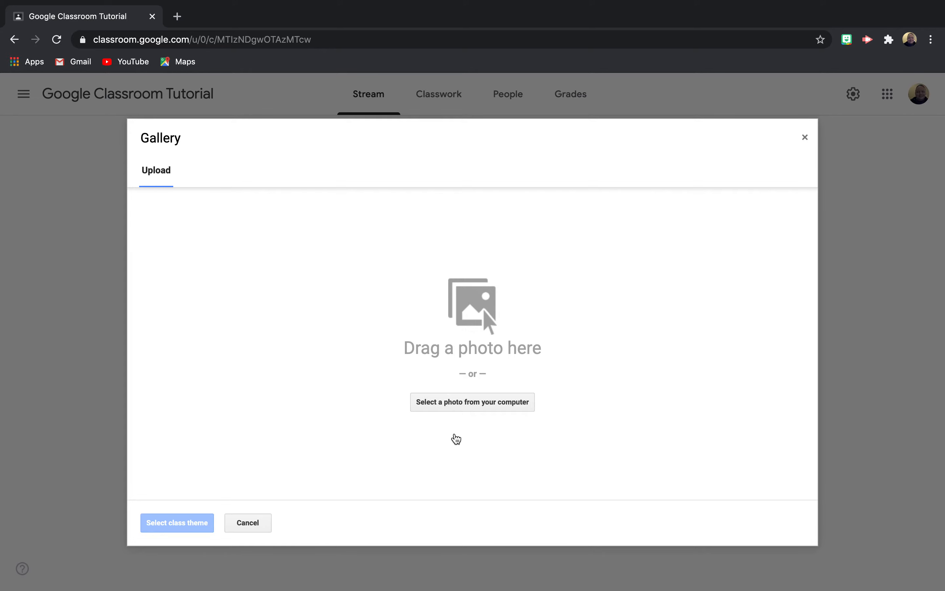
{"action": "left_click", "coordinate": [462, 407]}
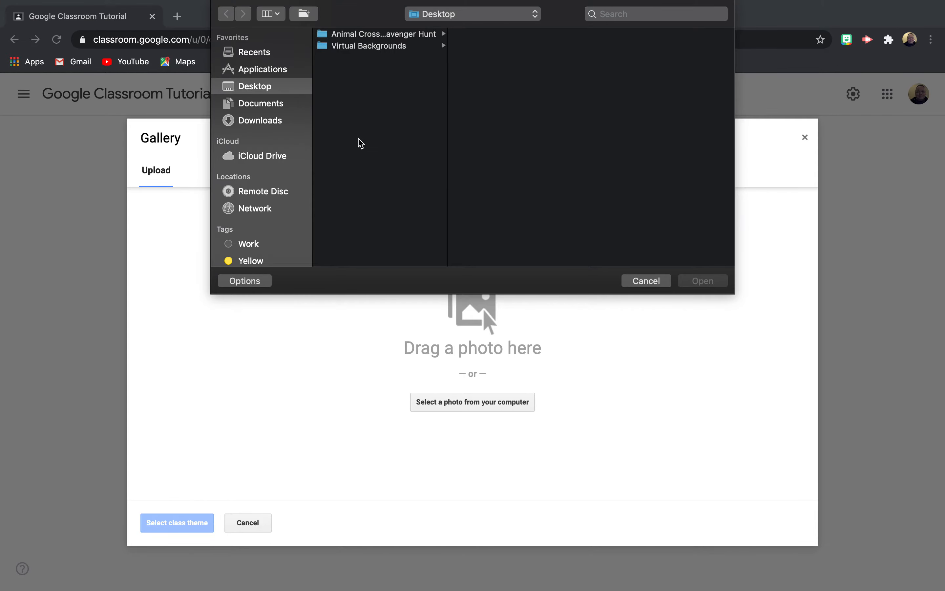
{"action": "left_click", "coordinate": [377, 49]}
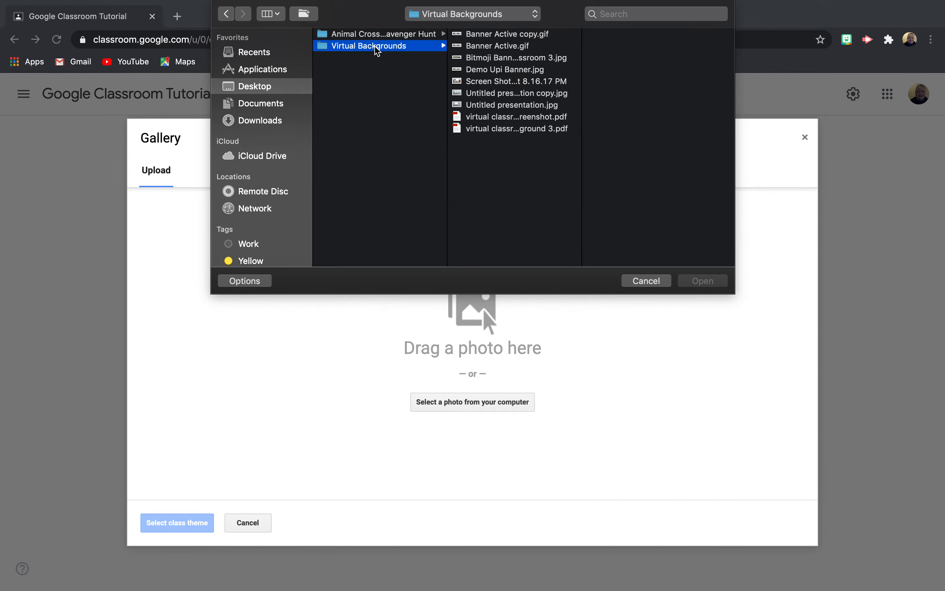
{"action": "left_click", "coordinate": [512, 37]}
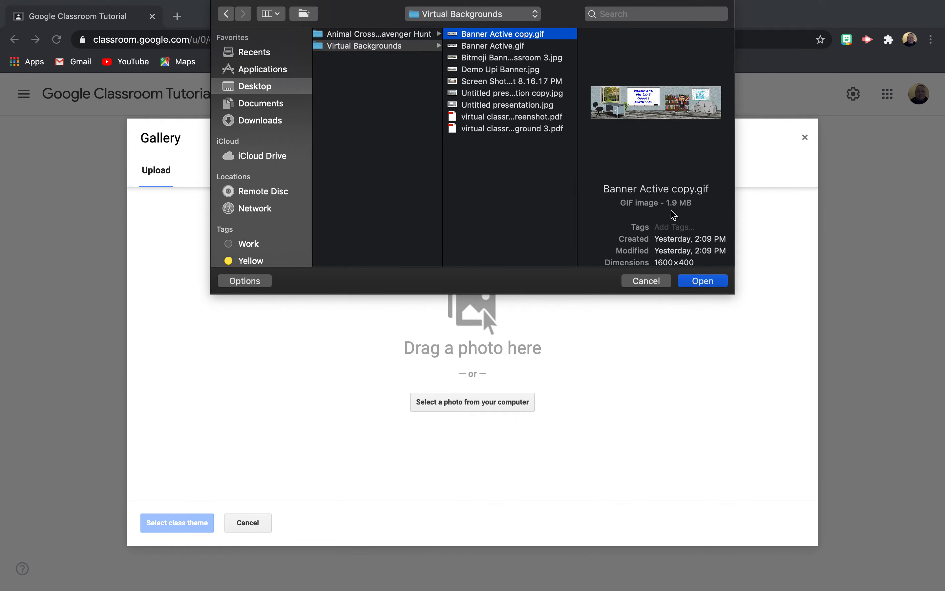
{"action": "left_click", "coordinate": [699, 282]}
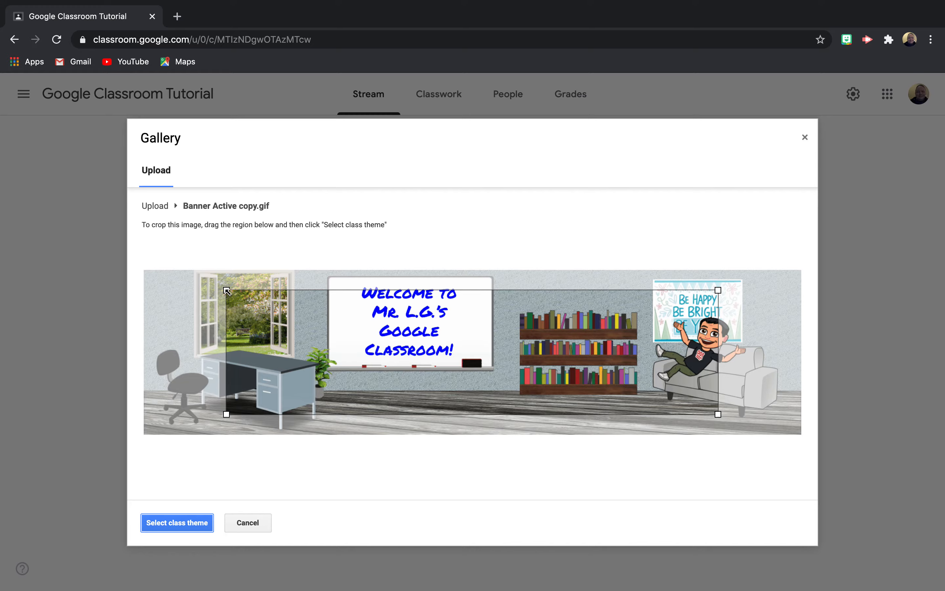
Extend the crop region to cover the entire banner image and apply it as the class theme.
{"action": "left_click_drag", "start_coordinate": [227, 291], "coordinate": [139, 269]}
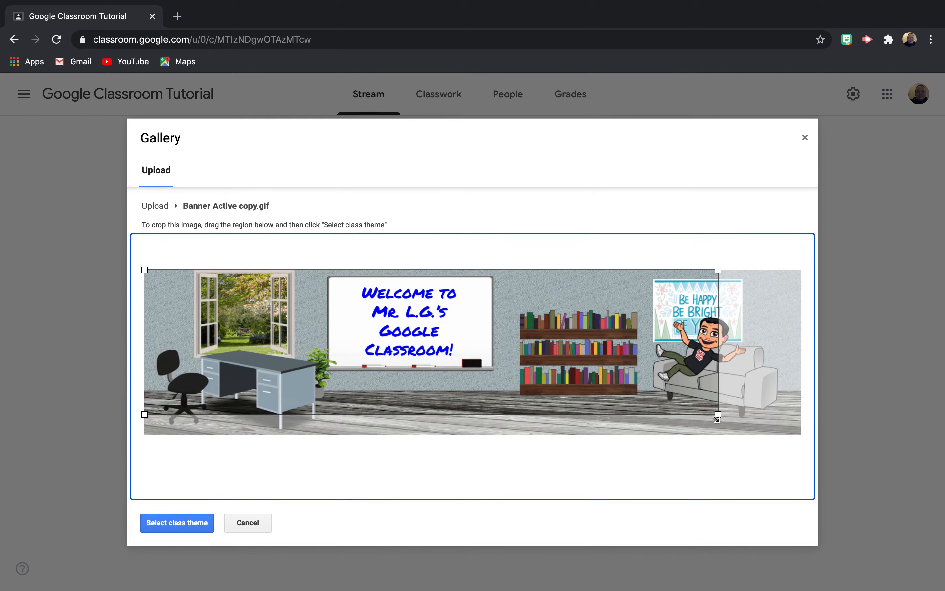
{"action": "left_click_drag", "start_coordinate": [717, 413], "coordinate": [804, 447]}
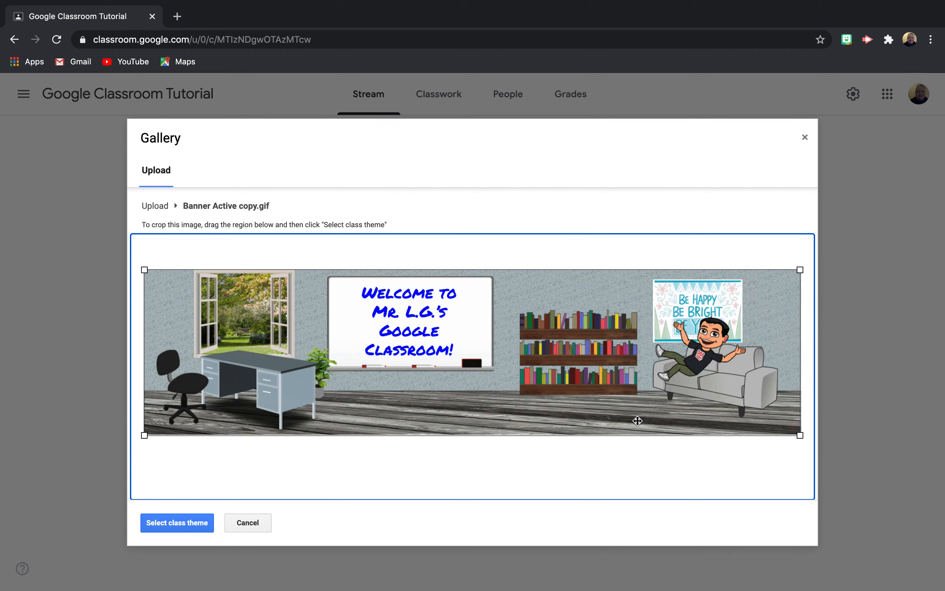
{"action": "left_click", "coordinate": [526, 205]}
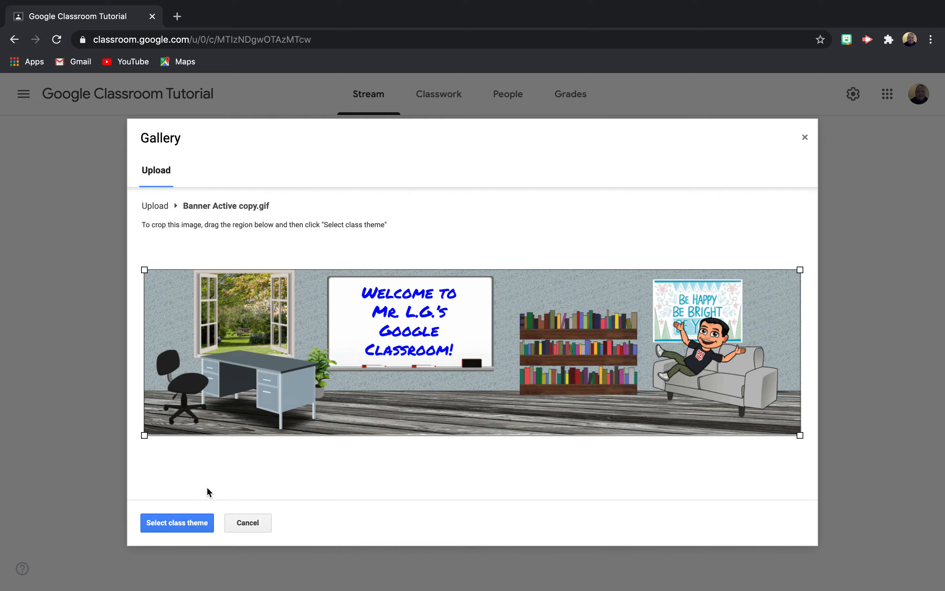
{"action": "left_click", "coordinate": [183, 522]}
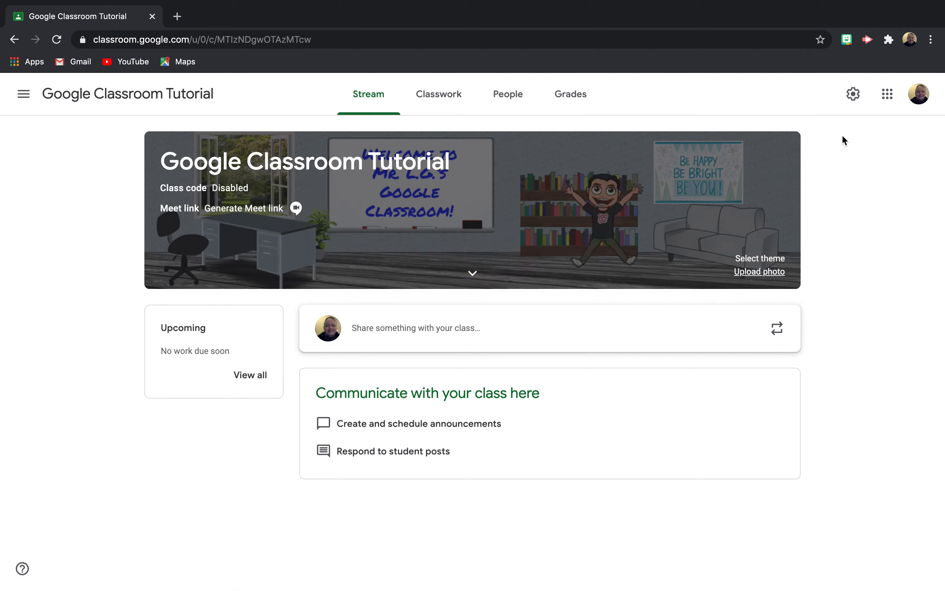
Generate a Meet link for the class, save it as visible to students, and inspect it on the banner.
{"action": "left_click", "coordinate": [255, 211]}
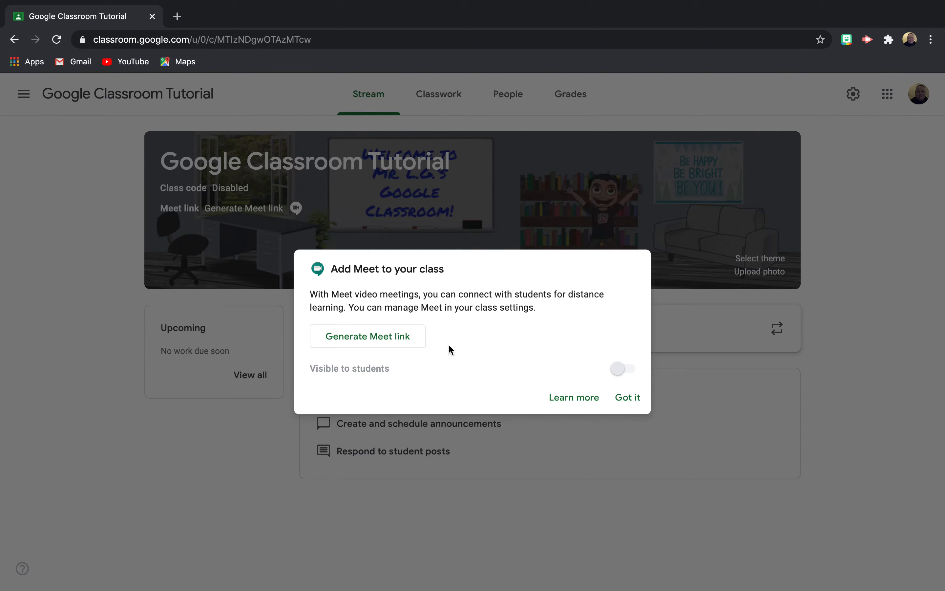
{"action": "left_click", "coordinate": [372, 344]}
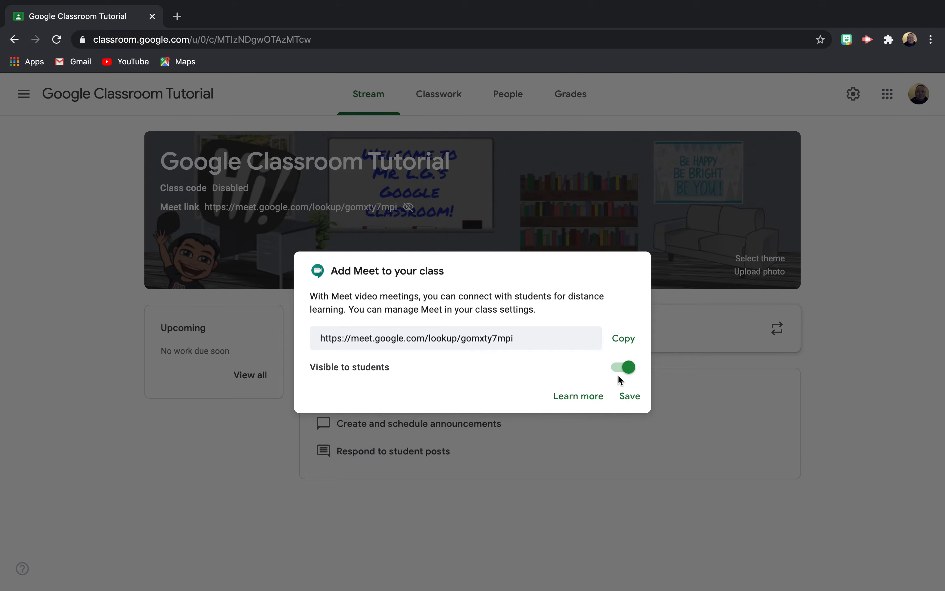
{"action": "left_click", "coordinate": [625, 398]}
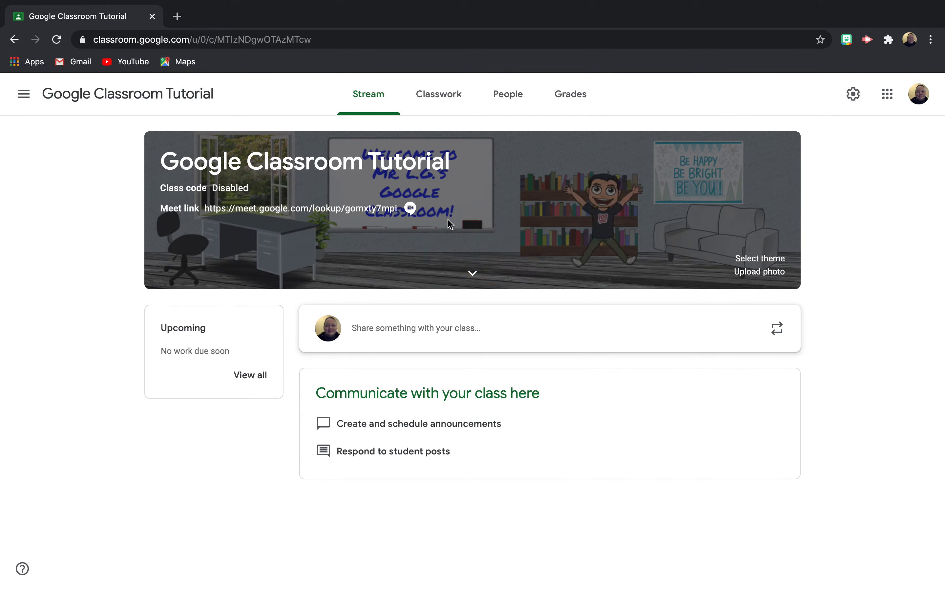
{"action": "scroll", "coordinate": [446, 217], "scroll_direction": "up", "scroll_amount": 5}
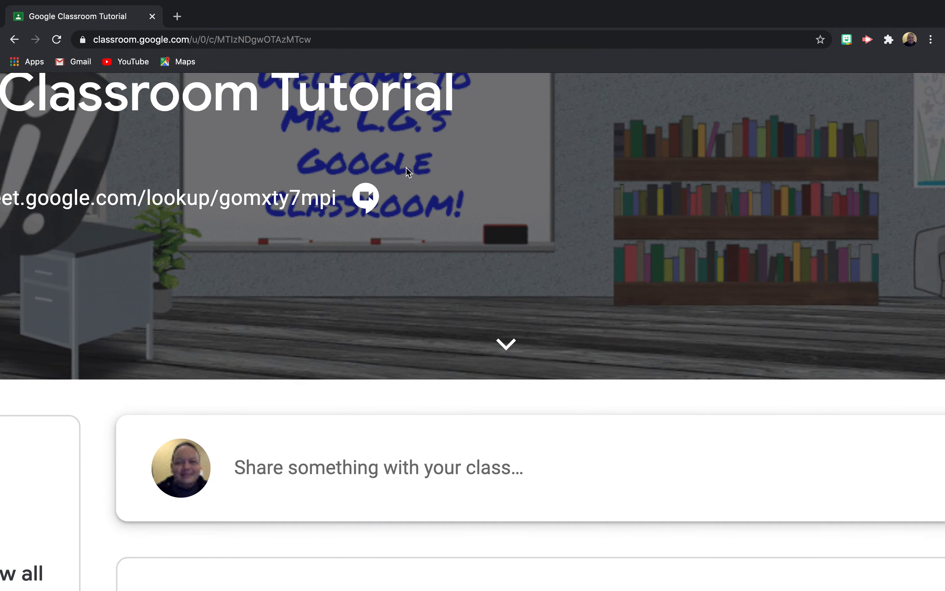
{"action": "scroll", "coordinate": [407, 170], "scroll_direction": "up", "scroll_amount": 2}
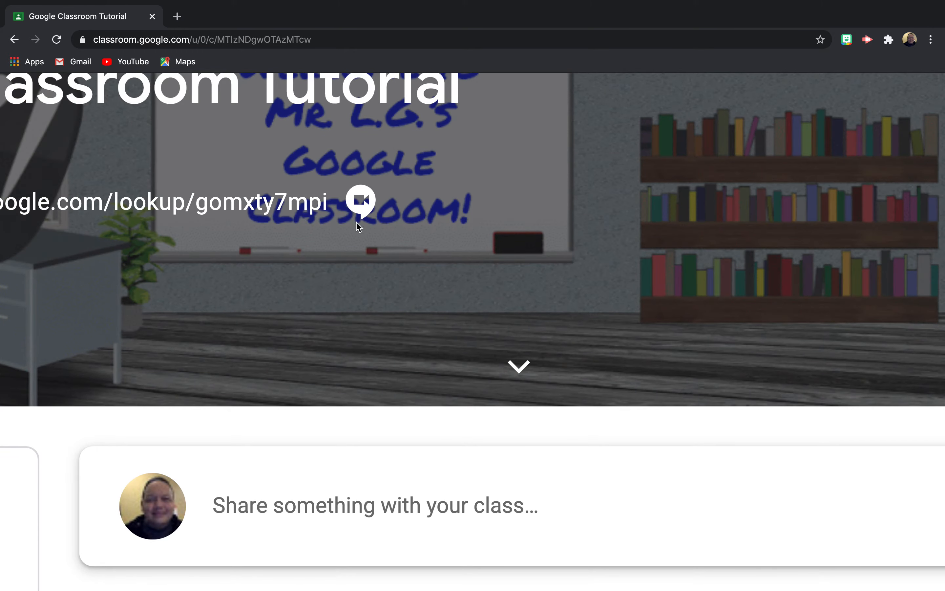
{"action": "scroll", "coordinate": [432, 219], "scroll_direction": "down", "scroll_amount": 7}
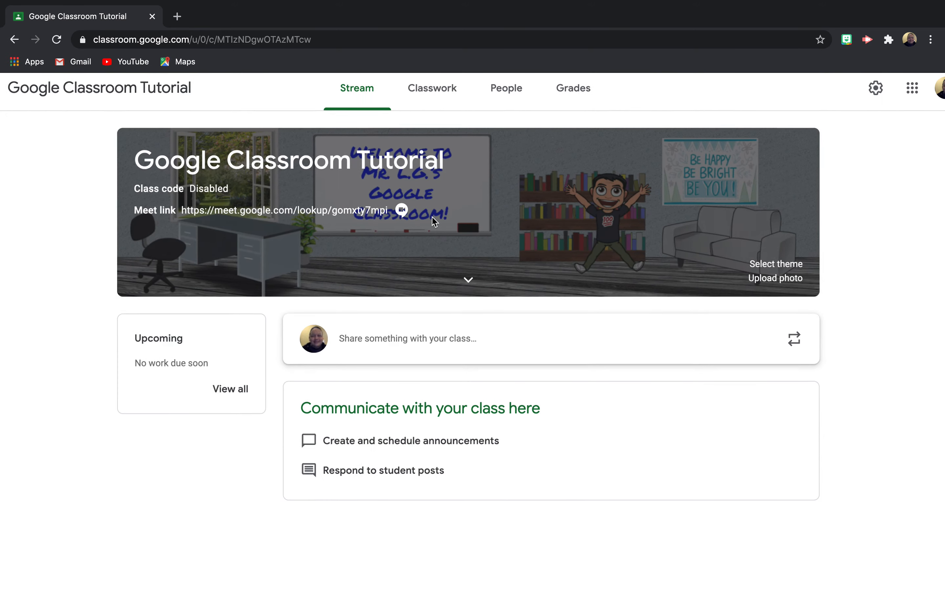
{"action": "scroll", "coordinate": [432, 217], "scroll_direction": "down", "scroll_amount": 2}
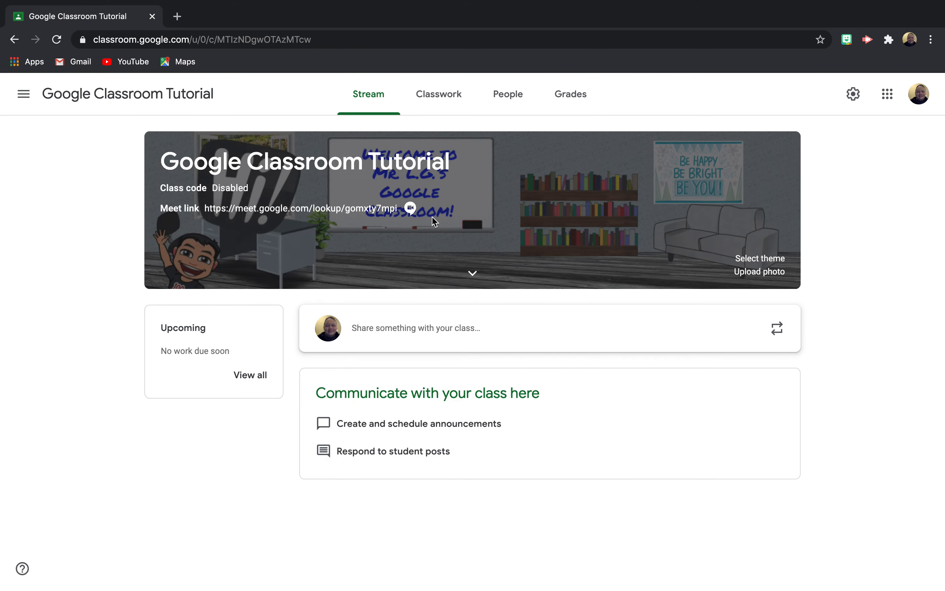
Turn off the Meet link's Visible to students option in the class settings, save, and inspect the banner link.
{"action": "left_click", "coordinate": [855, 97]}
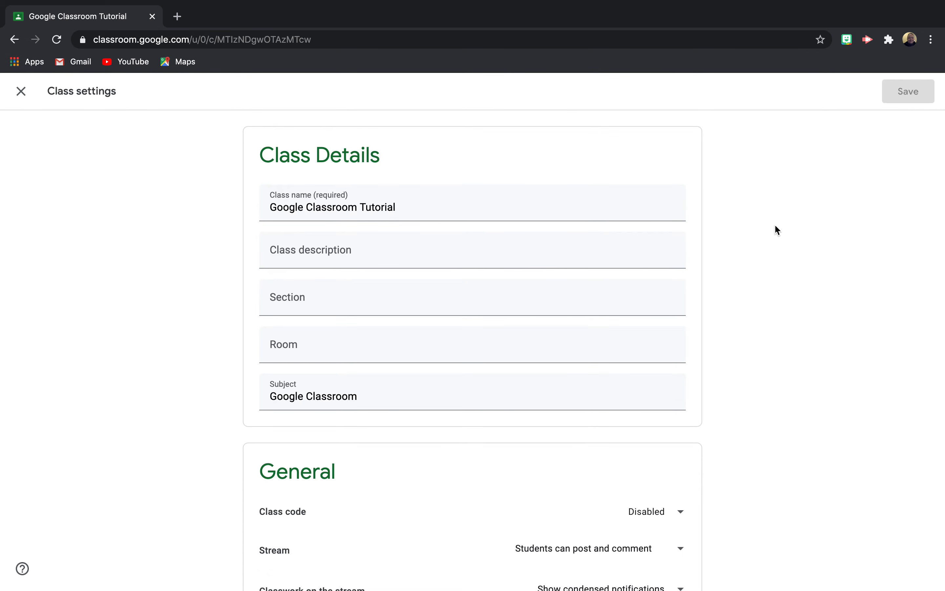
{"action": "scroll", "coordinate": [727, 277], "scroll_direction": "down", "scroll_amount": 6}
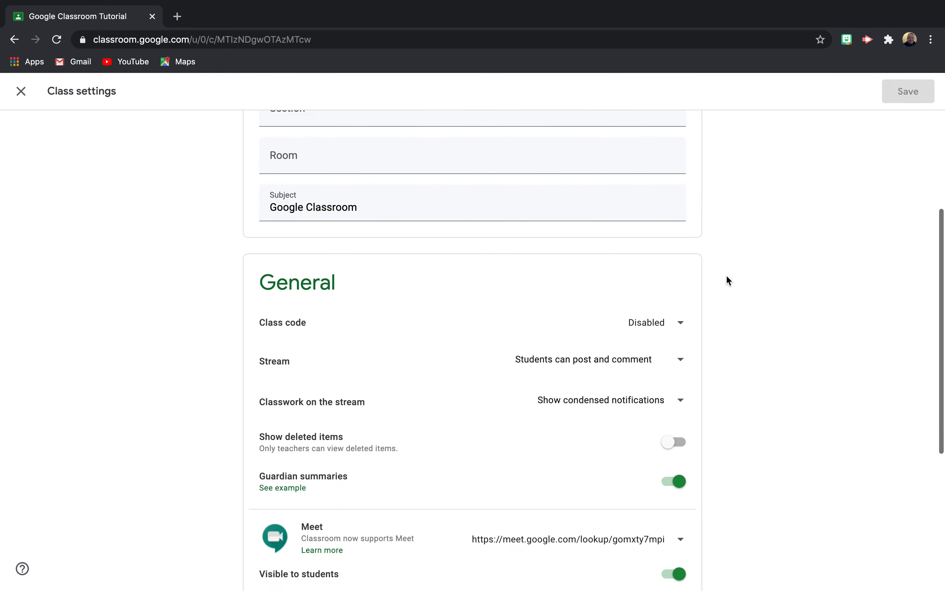
{"action": "scroll", "coordinate": [727, 279], "scroll_direction": "down", "scroll_amount": 3}
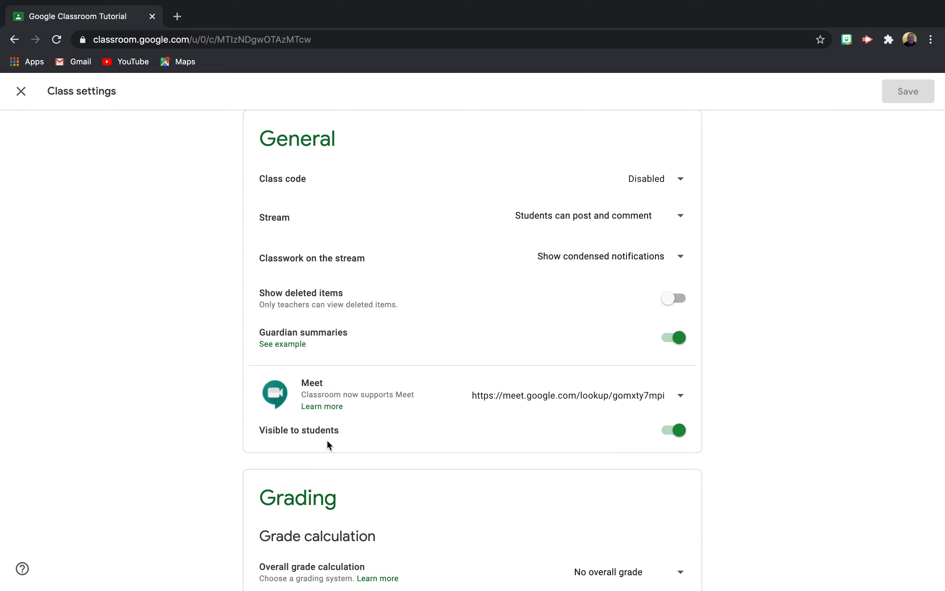
{"action": "left_click", "coordinate": [664, 436]}
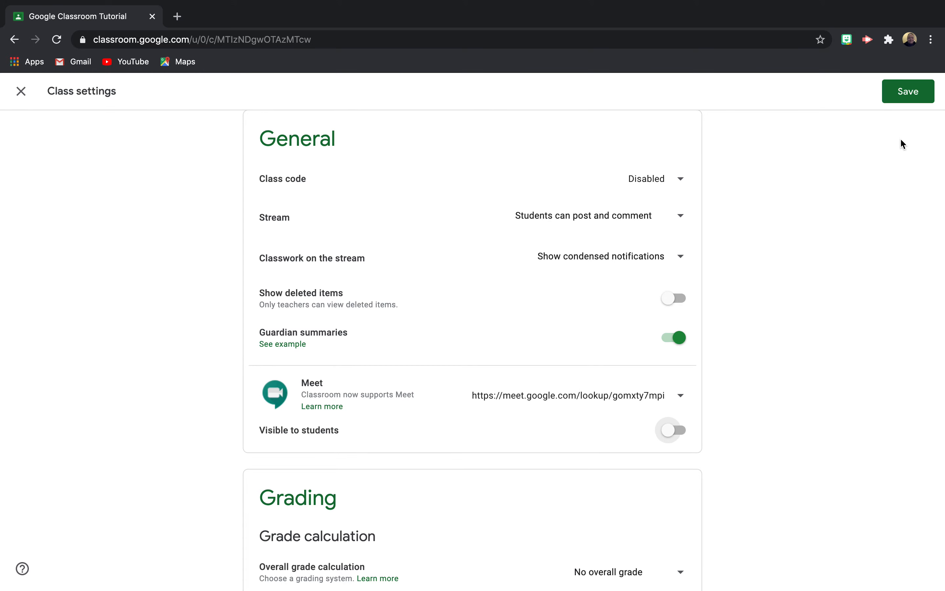
{"action": "left_click", "coordinate": [909, 93]}
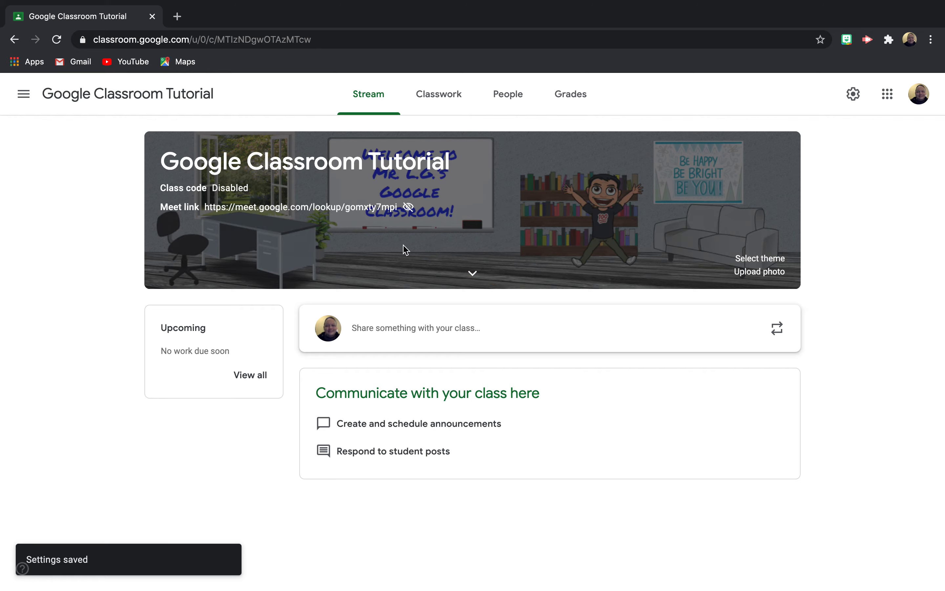
{"action": "scroll", "coordinate": [477, 256], "scroll_direction": "up", "scroll_amount": 5}
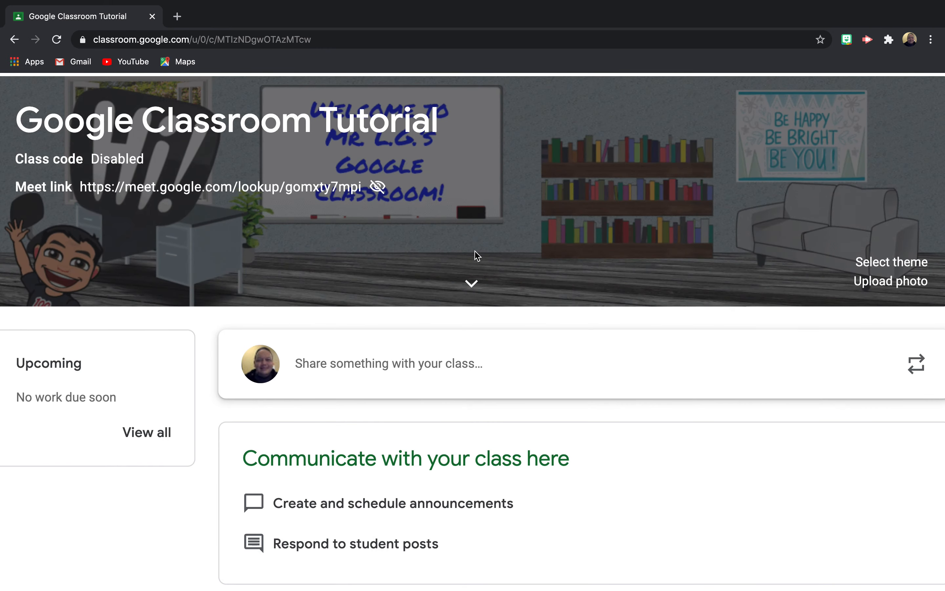
{"action": "scroll", "coordinate": [477, 256], "scroll_direction": "up", "scroll_amount": 2}
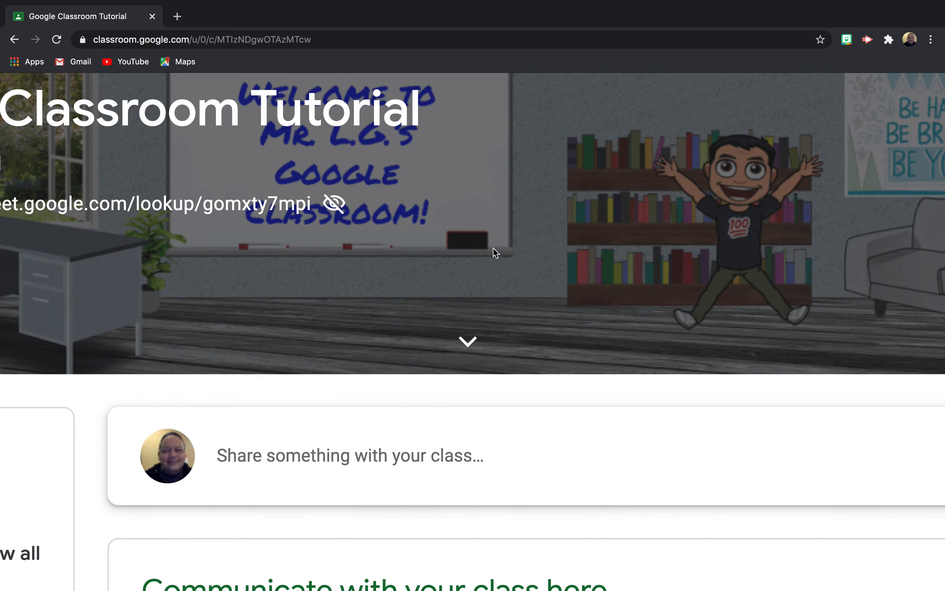
{"action": "key", "text": "super+minus"}
{"action": "key", "text": "super+minus"}
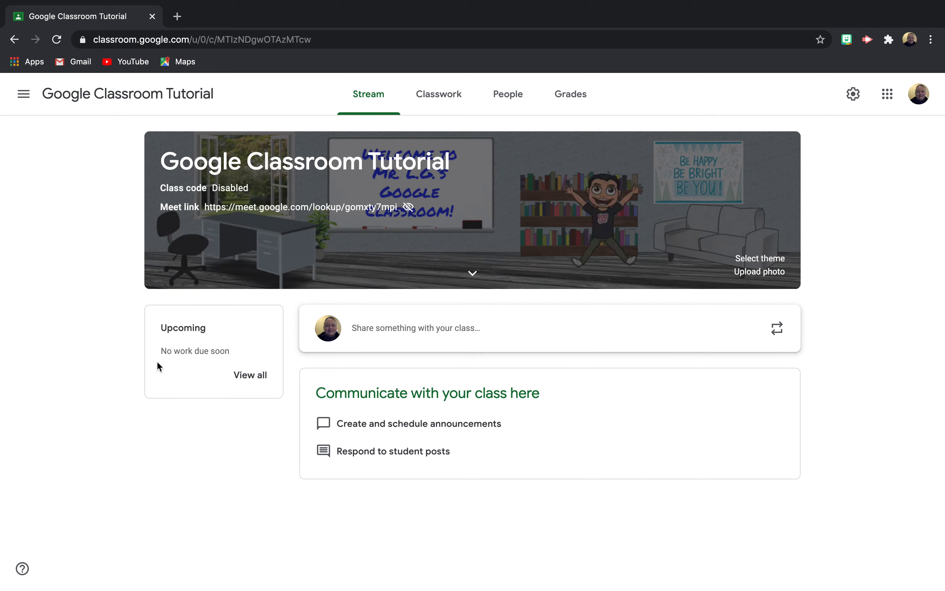
Start a class announcement on the Stream with the text "Hello! Welcome to my online classroom.".
{"action": "left_click", "coordinate": [394, 329]}
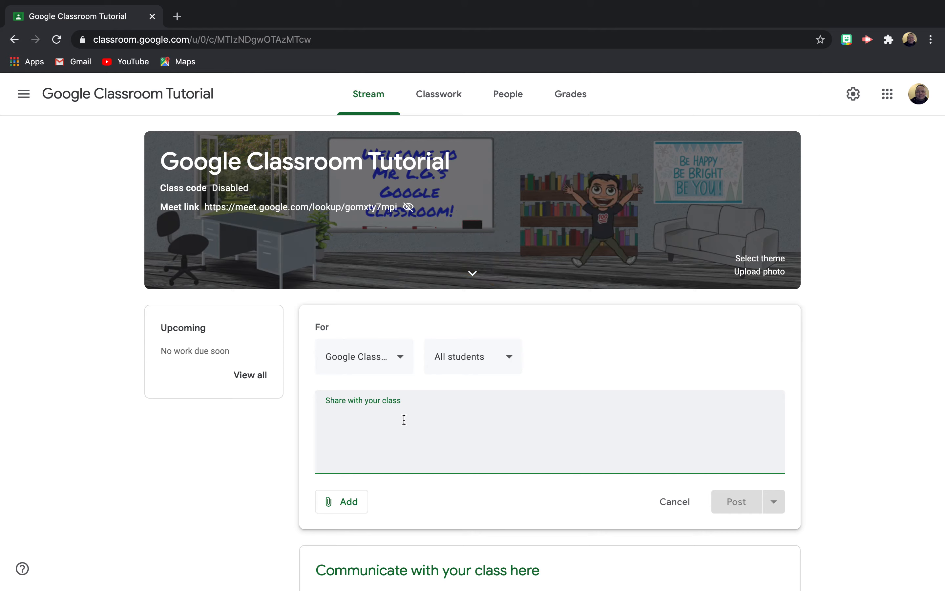
{"action": "type", "text": "Hello"}
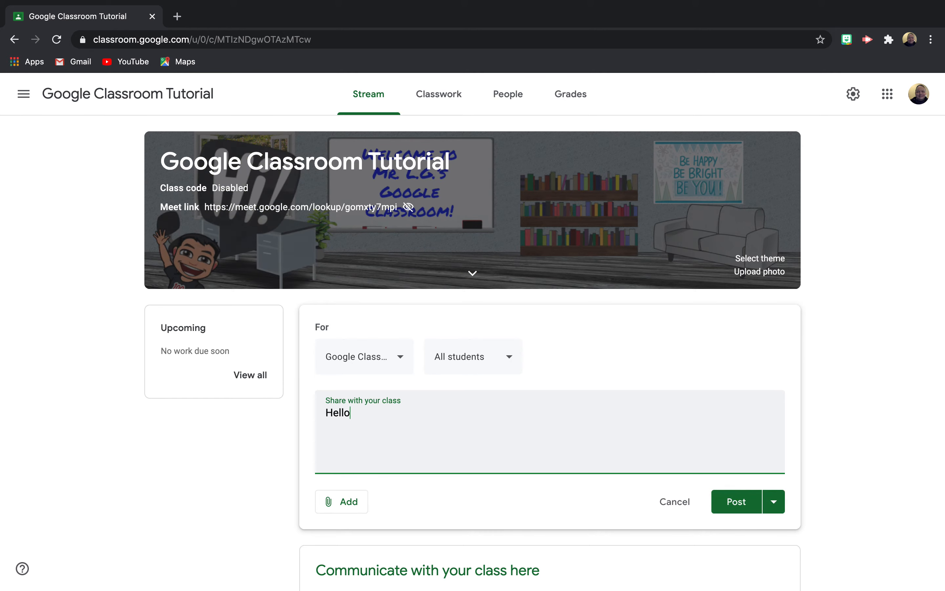
{"action": "type", "text": "! we"}
{"action": "key", "text": "BackSpace"}
{"action": "key", "text": "BackSpace"}
{"action": "type", "text": "W"}
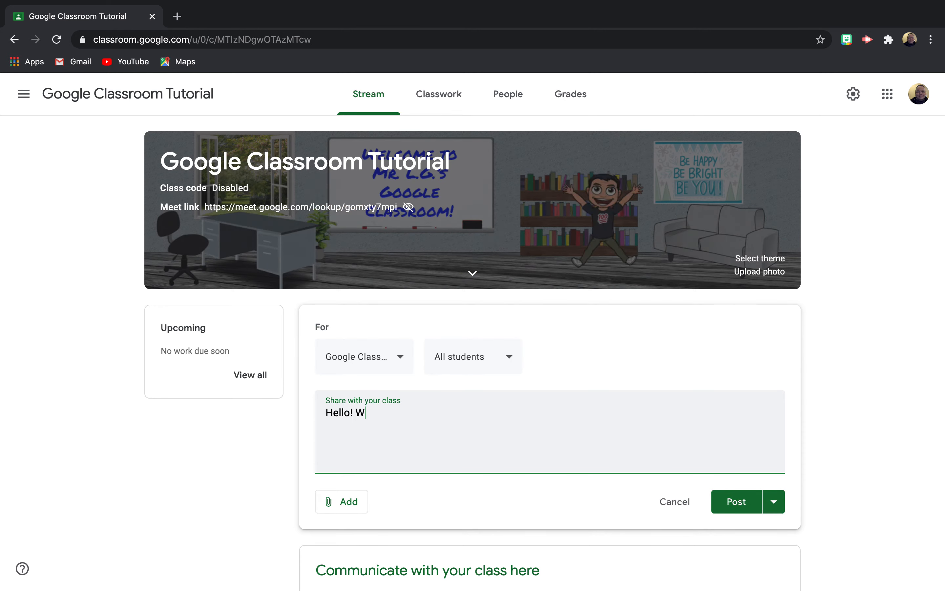
{"action": "type", "text": "elcome to my"}
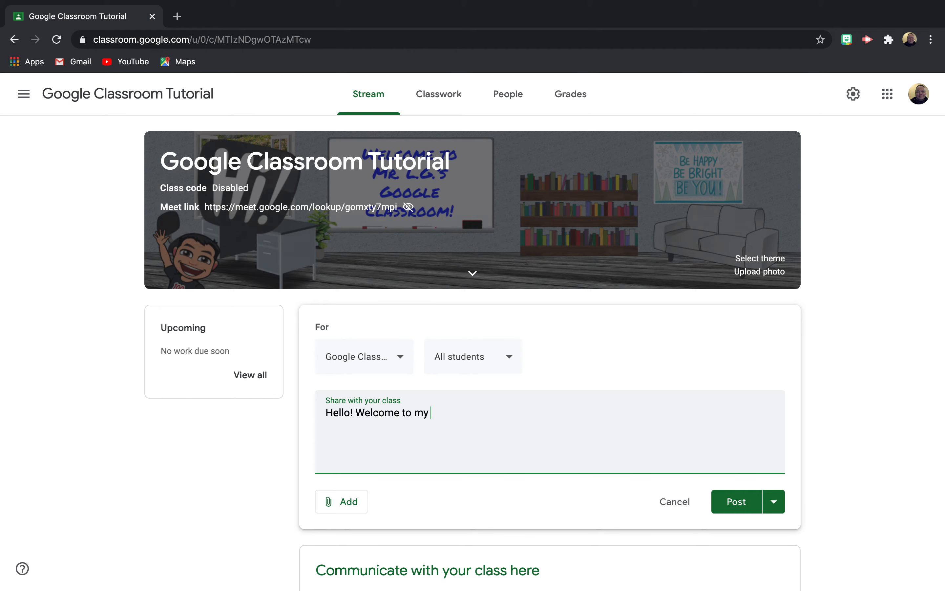
{"action": "type", "text": " onli"}
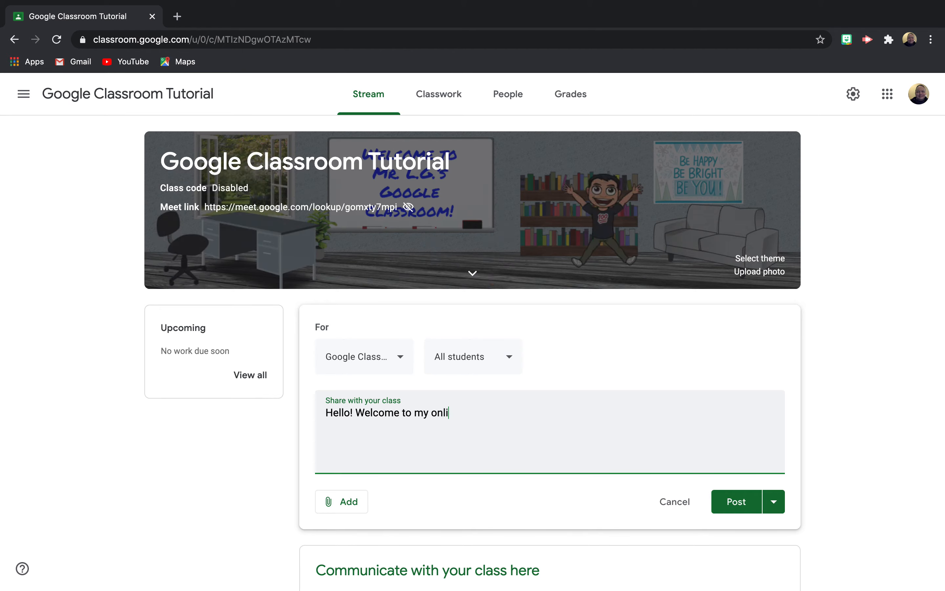
{"action": "type", "text": "ne classroom."}
Look through the announcement's choices for target classes and students, and open its attachment options.
{"action": "left_click", "coordinate": [401, 358]}
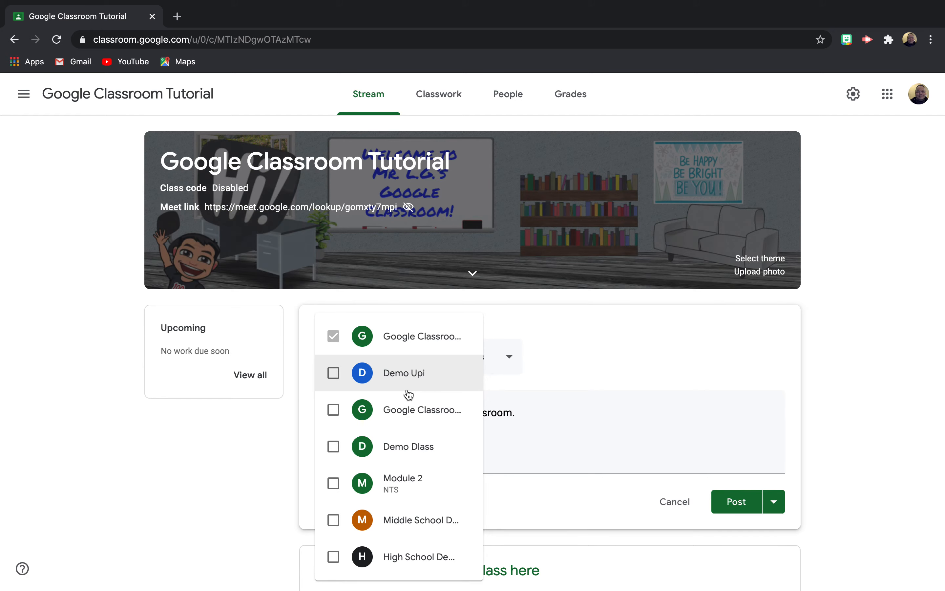
{"action": "scroll", "coordinate": [408, 394], "scroll_direction": "down", "scroll_amount": 2}
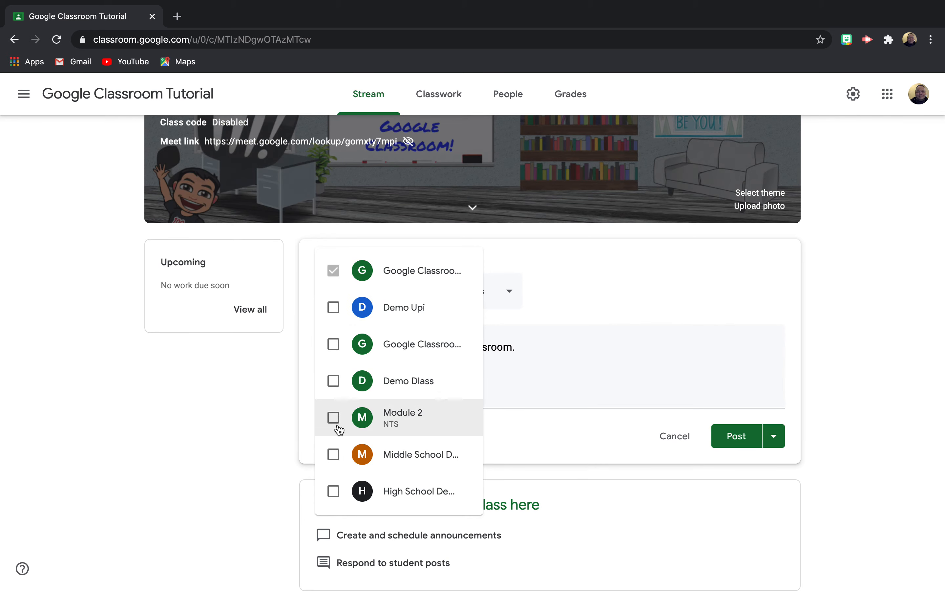
{"action": "left_click", "coordinate": [590, 293]}
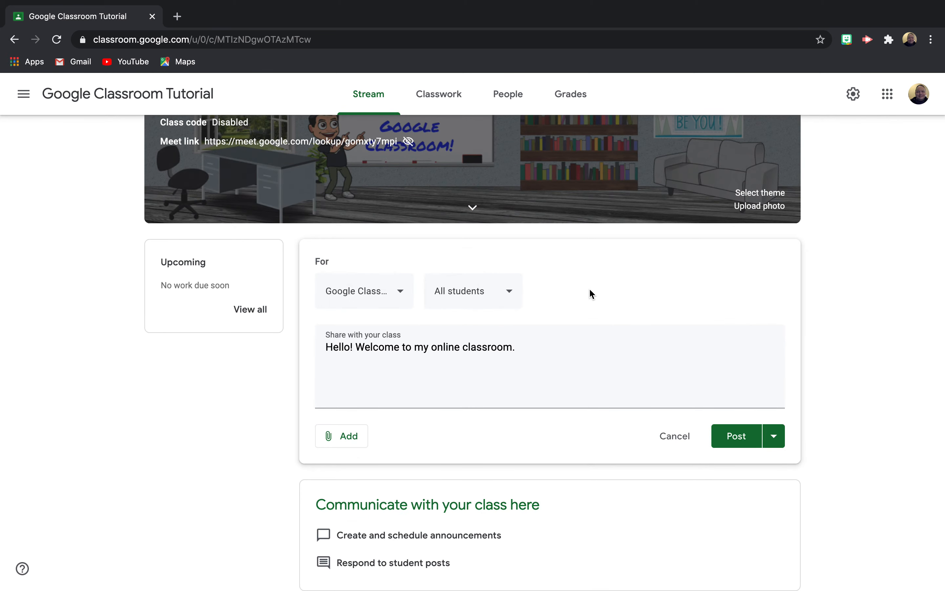
{"action": "left_click", "coordinate": [509, 296]}
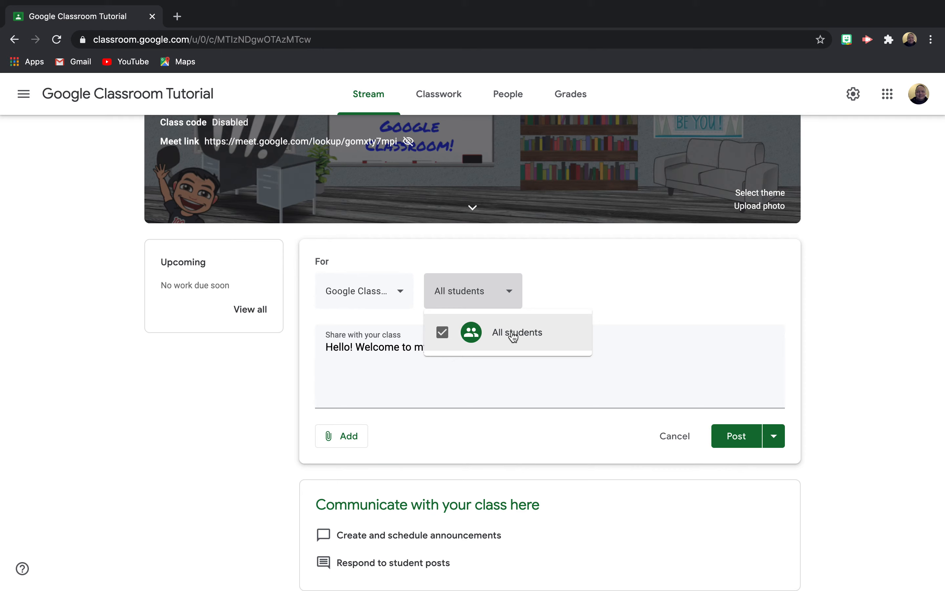
{"action": "left_click", "coordinate": [552, 281]}
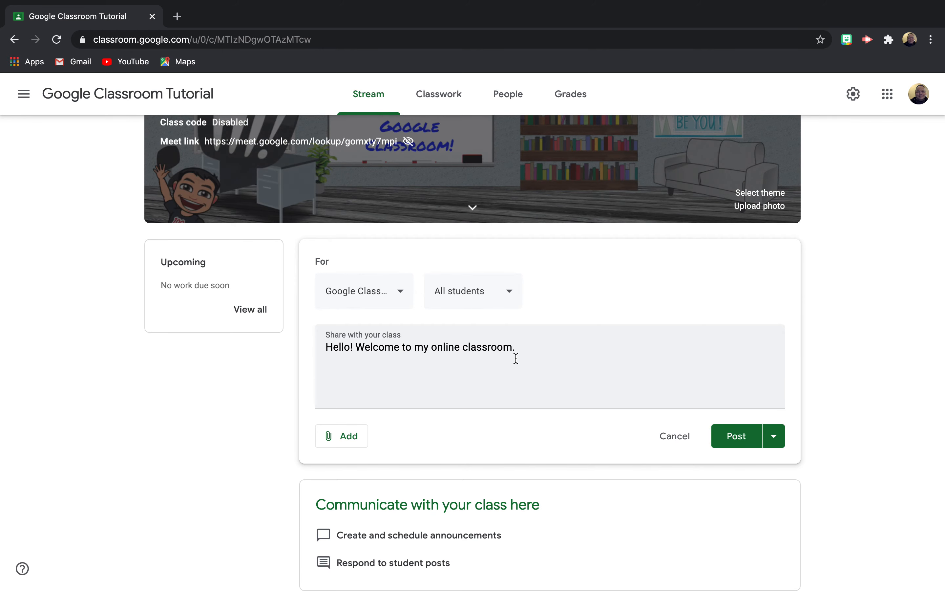
{"action": "left_click", "coordinate": [349, 441]}
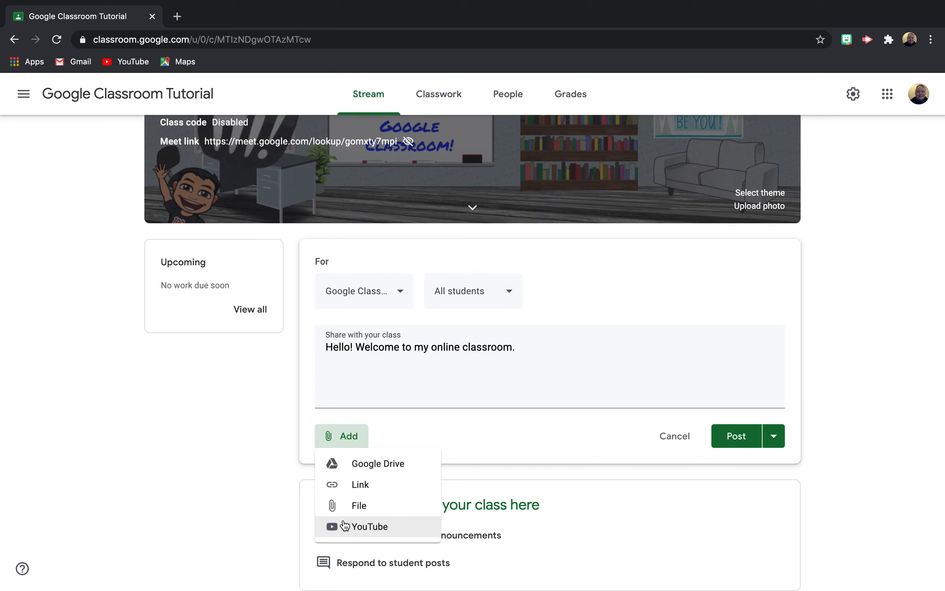
Schedule the welcome announcement for Aug 13, 2020 at 8:00 AM instead of posting it immediately.
{"action": "left_click", "coordinate": [272, 447]}
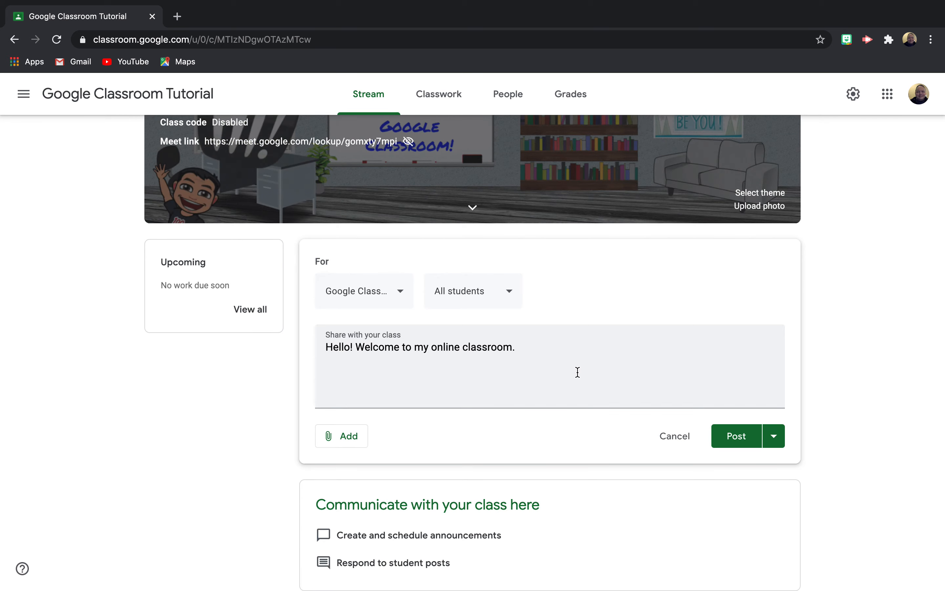
{"action": "left_click", "coordinate": [775, 438]}
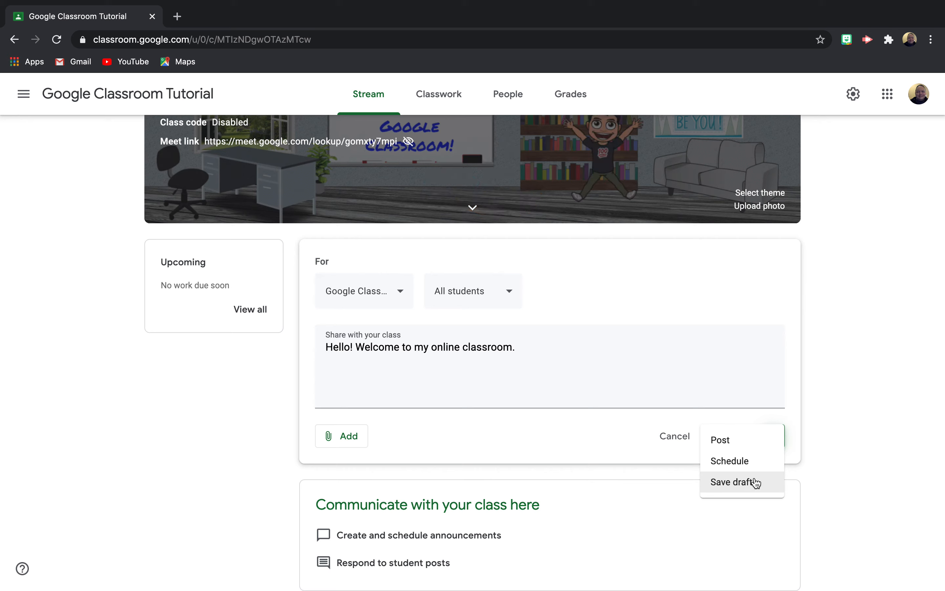
{"action": "left_click", "coordinate": [725, 463]}
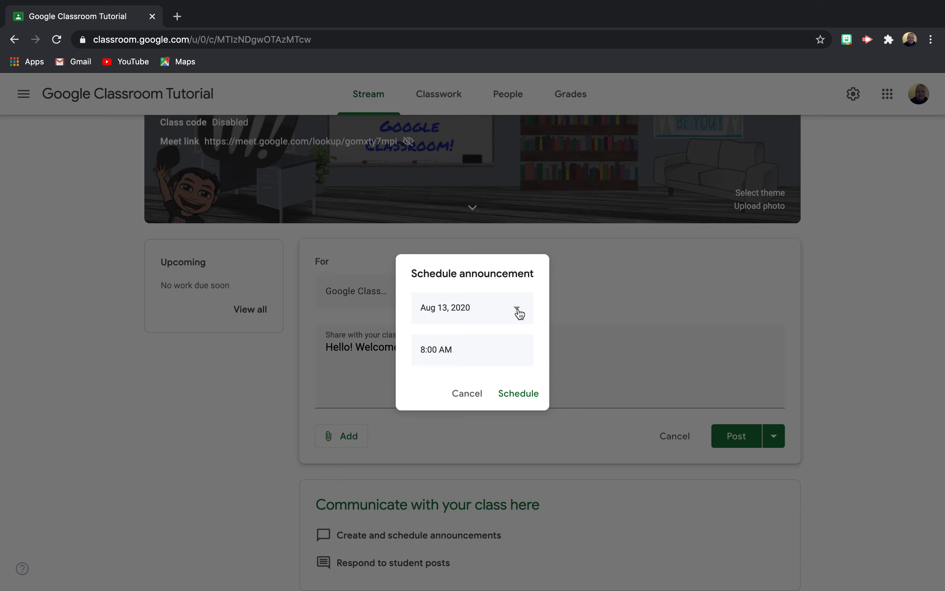
{"action": "left_click", "coordinate": [518, 309]}
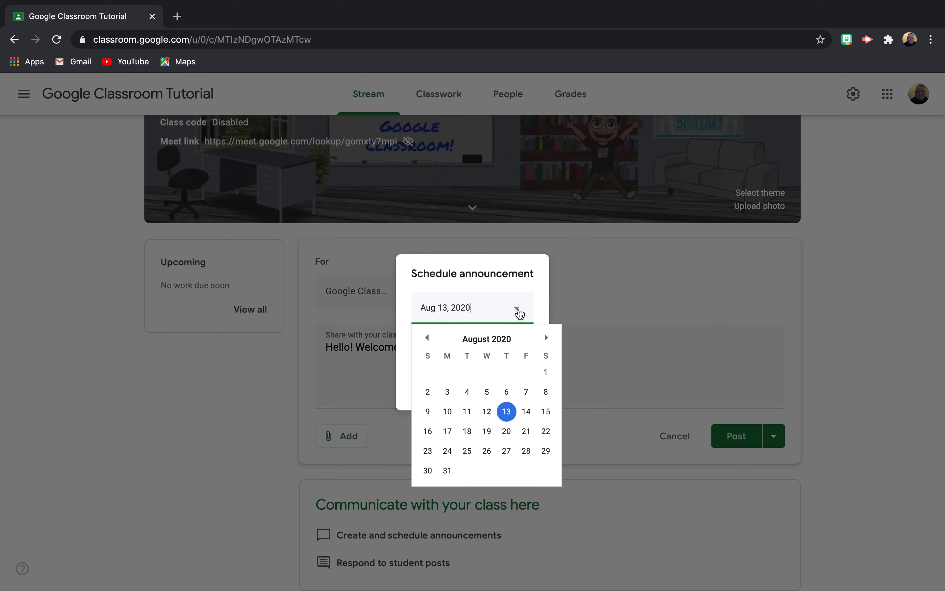
{"action": "left_click", "coordinate": [487, 414]}
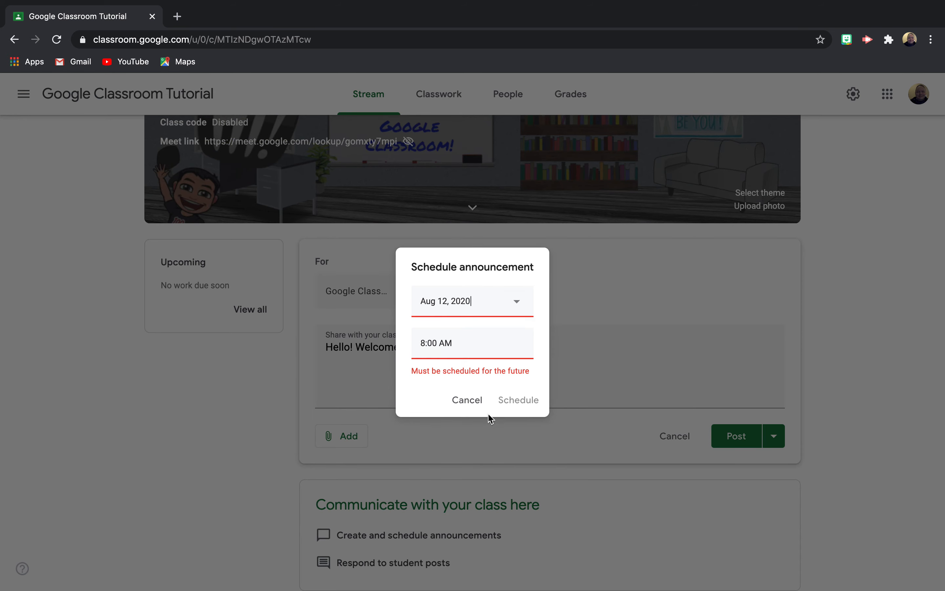
{"action": "left_click", "coordinate": [481, 347]}
{"action": "left_click", "coordinate": [516, 301]}
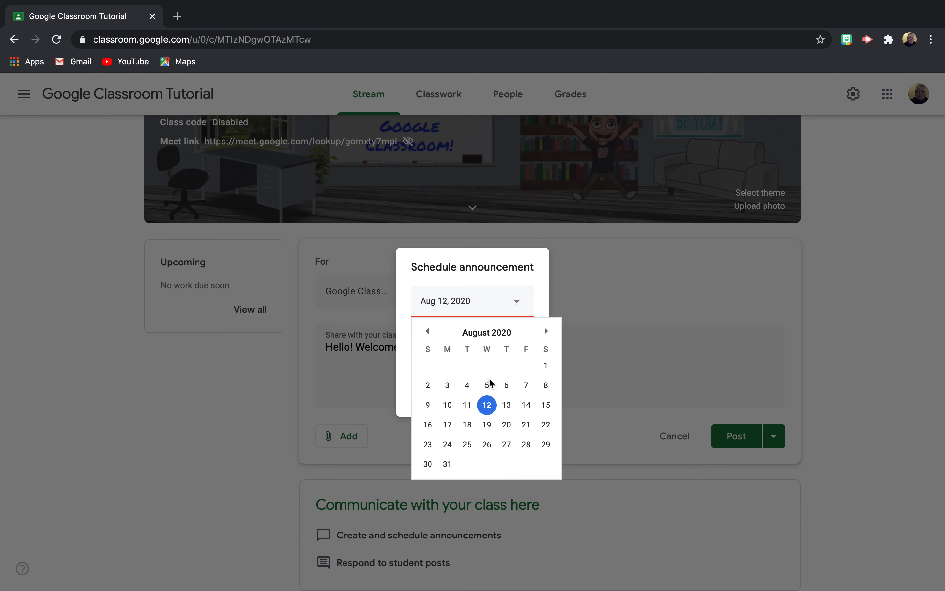
{"action": "left_click", "coordinate": [507, 406]}
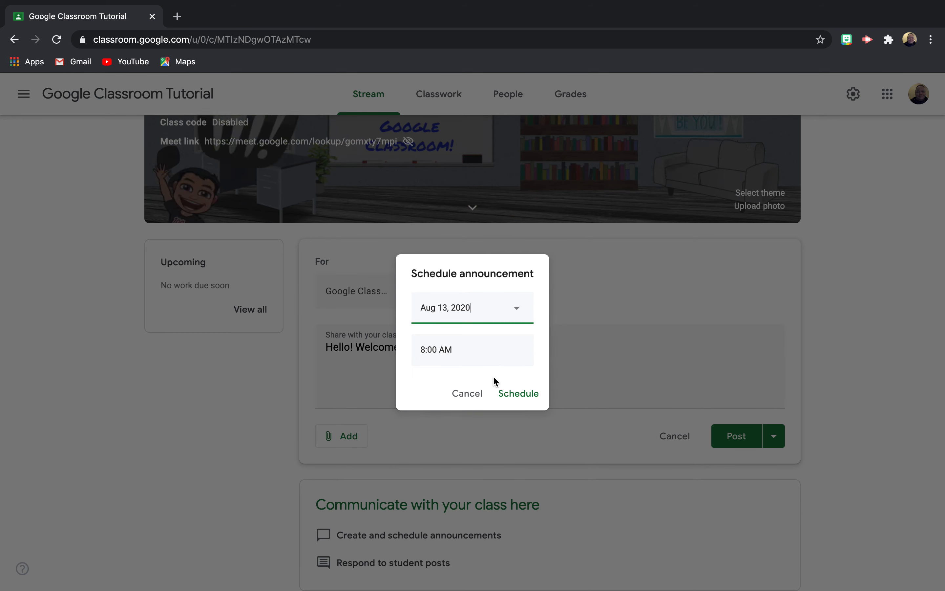
{"action": "left_click", "coordinate": [512, 396]}
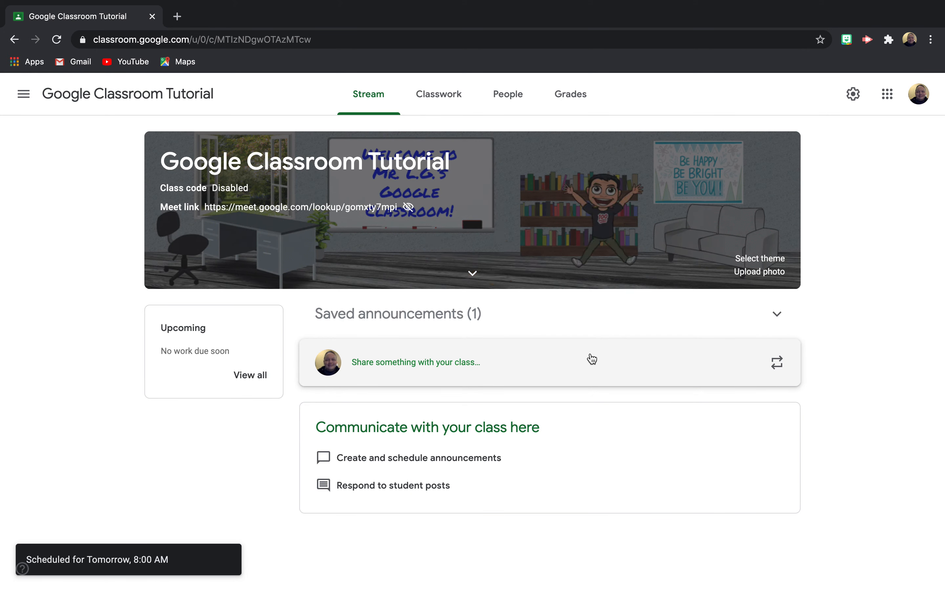
Expand the saved announcements on the Stream and delete the scheduled welcome announcement.
{"action": "left_click", "coordinate": [777, 316]}
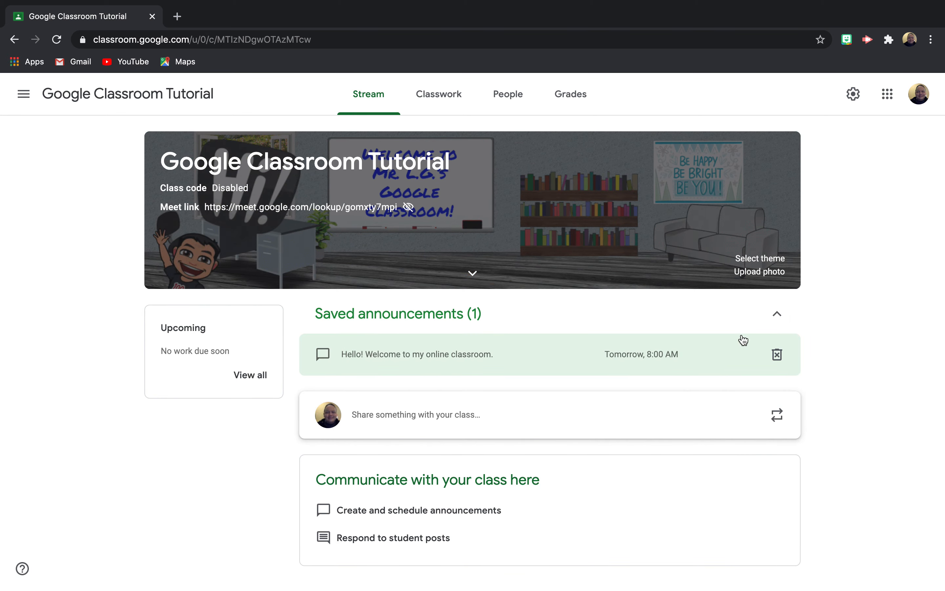
{"action": "left_click", "coordinate": [777, 314]}
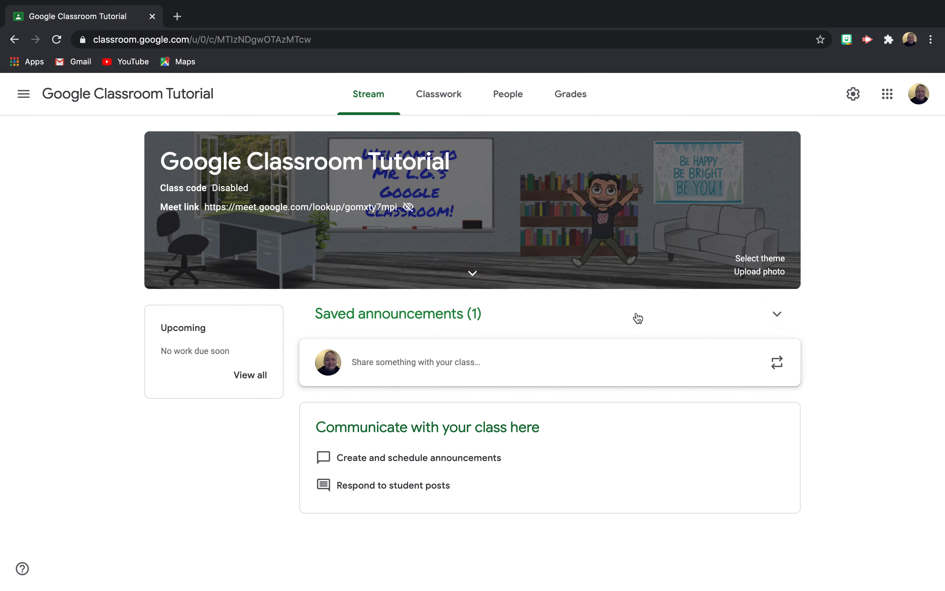
{"action": "left_click", "coordinate": [777, 314]}
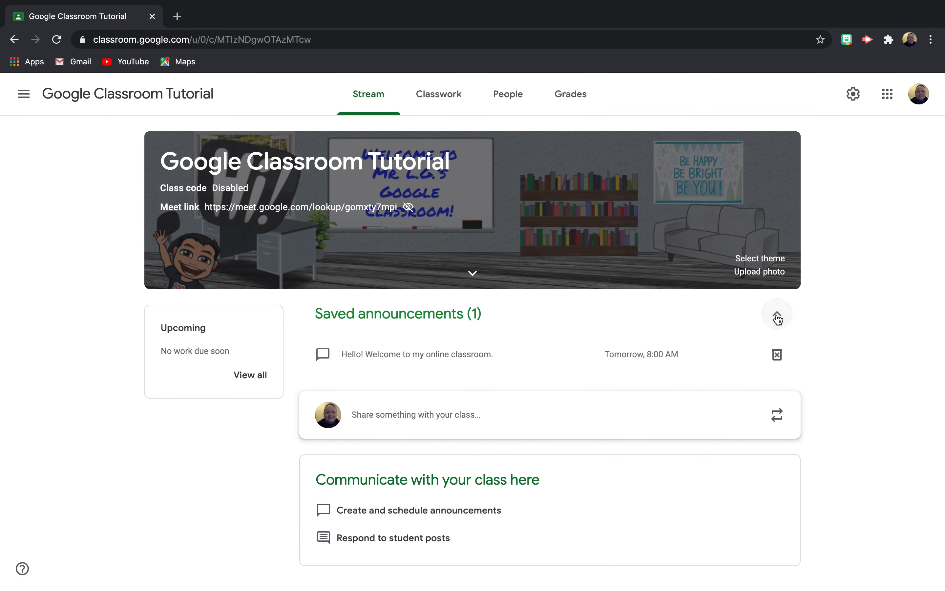
{"action": "left_click", "coordinate": [777, 355]}
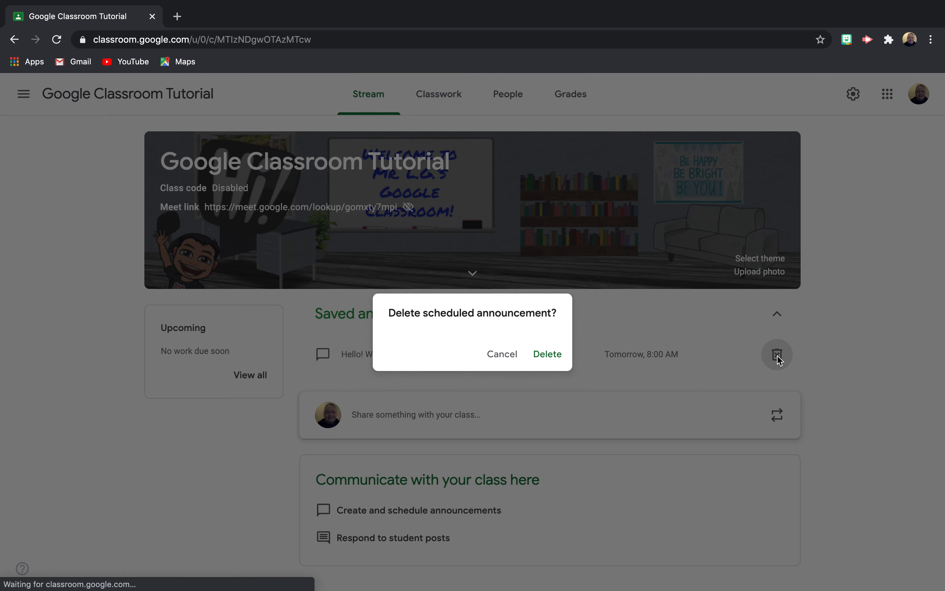
{"action": "left_click", "coordinate": [539, 353]}
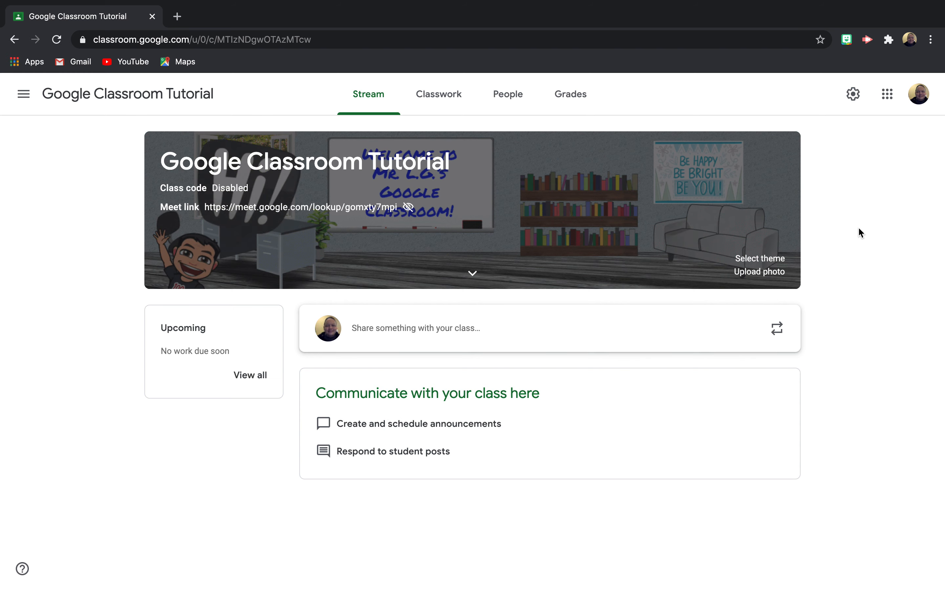
In the class settings, set the Stream permission to "Only teachers can post or comment".
{"action": "left_click", "coordinate": [853, 98]}
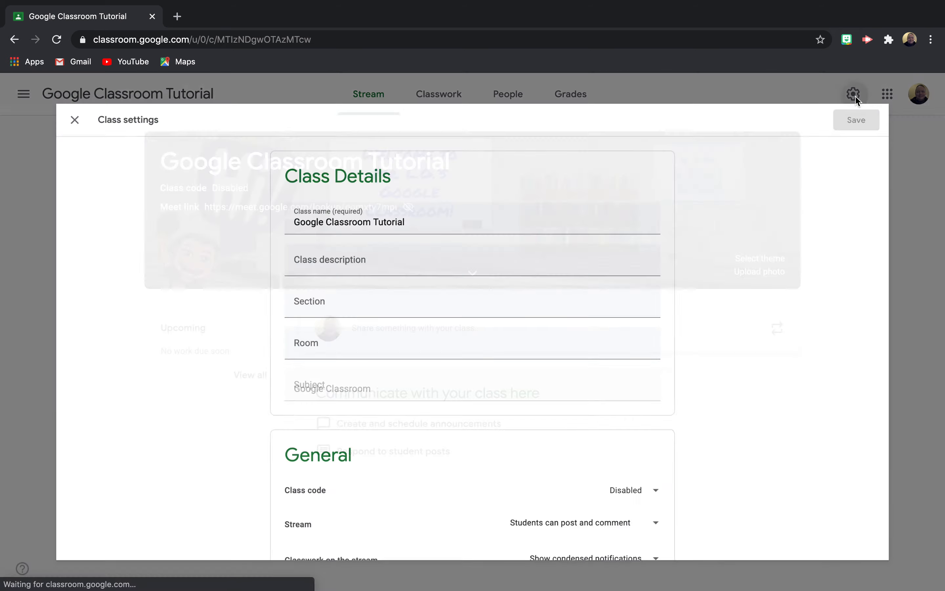
{"action": "scroll", "coordinate": [747, 226], "scroll_direction": "down", "scroll_amount": 7}
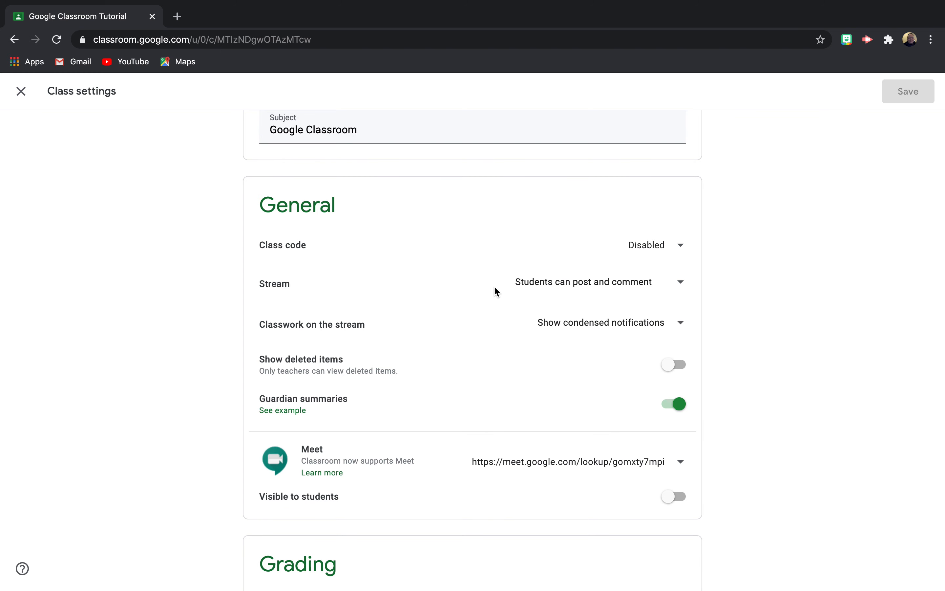
{"action": "left_click", "coordinate": [681, 287]}
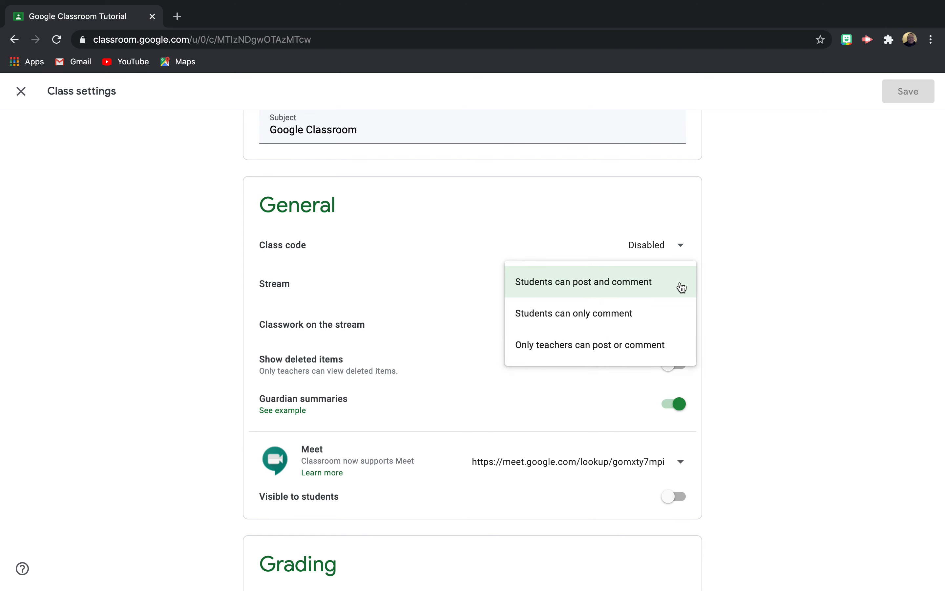
{"action": "left_click", "coordinate": [629, 348]}
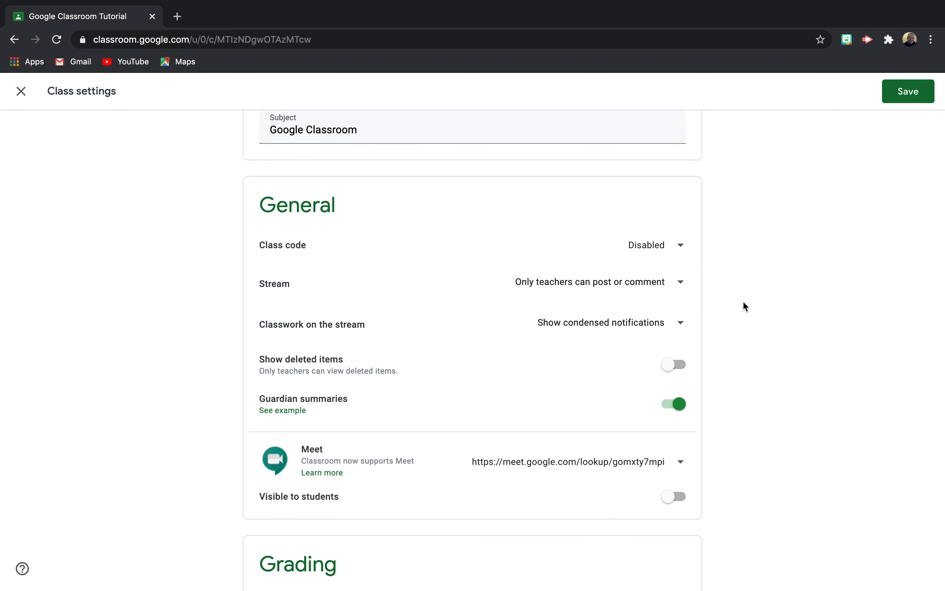